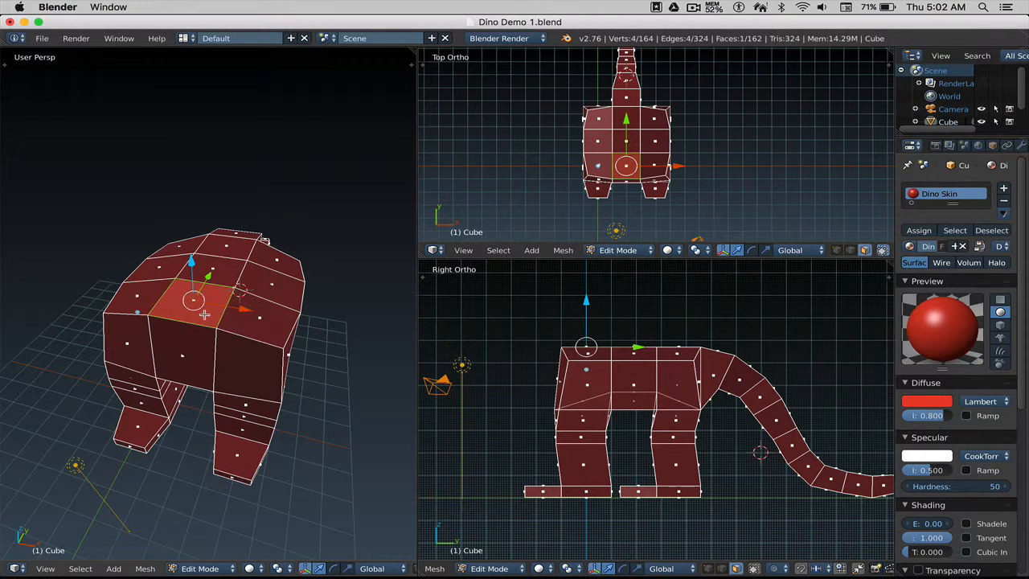
- Select the front centre face on top of the dinosaur's body and extrude it into three neck segments rising forward
right_click(199, 348)
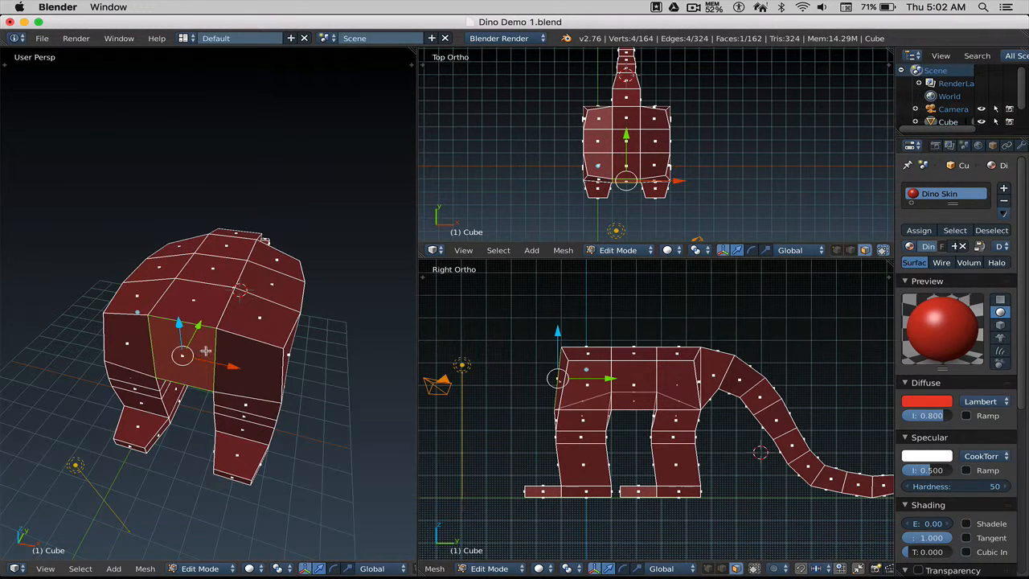
right_click(191, 310)
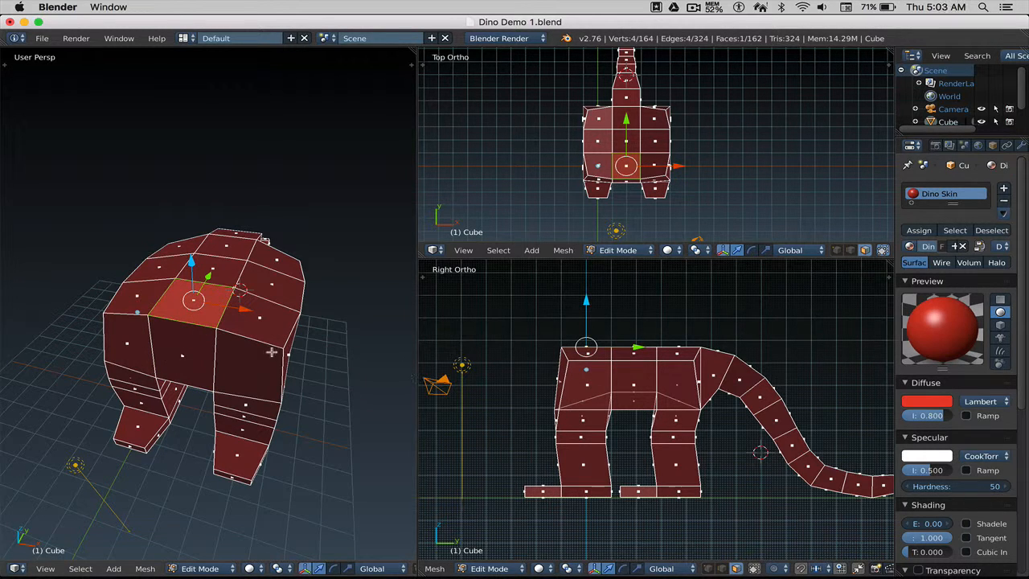
shift+right_click(190, 343)
shift+right_click(200, 315)
scroll(582, 381, up, 3)
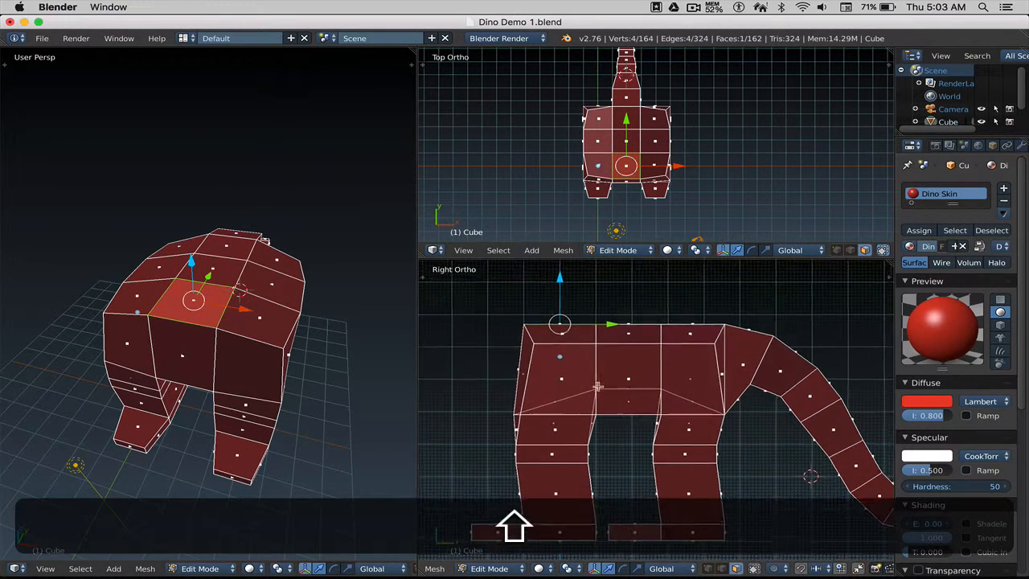
shift+middle_drag(595, 386, 611, 445)
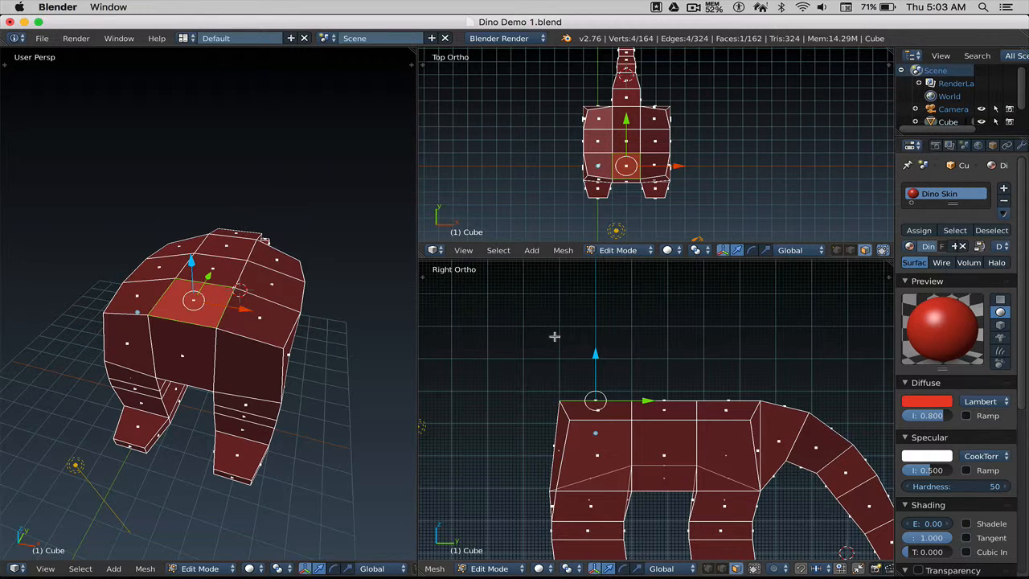
shift+middle_drag(550, 345, 554, 358)
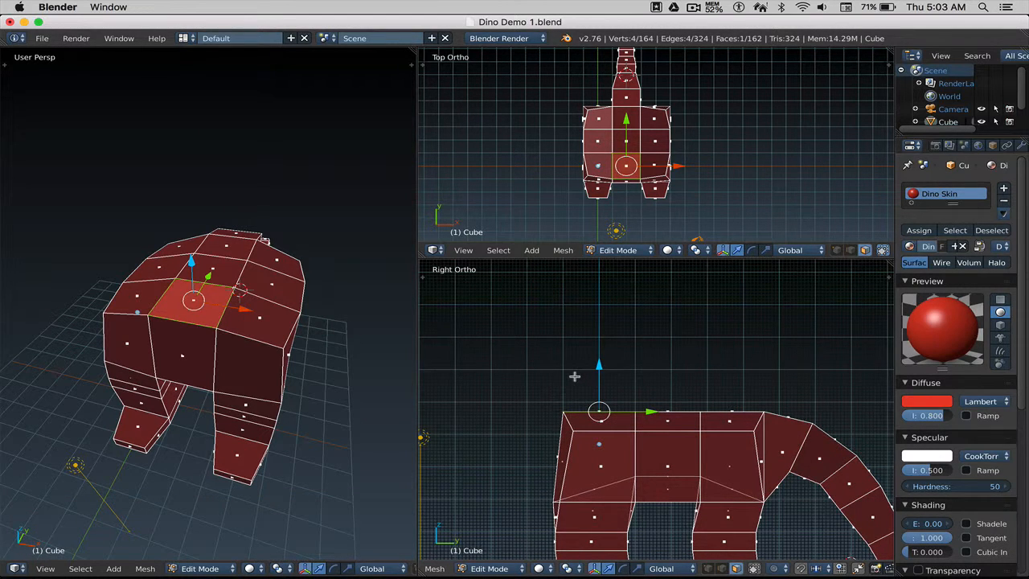
key(ctrl)
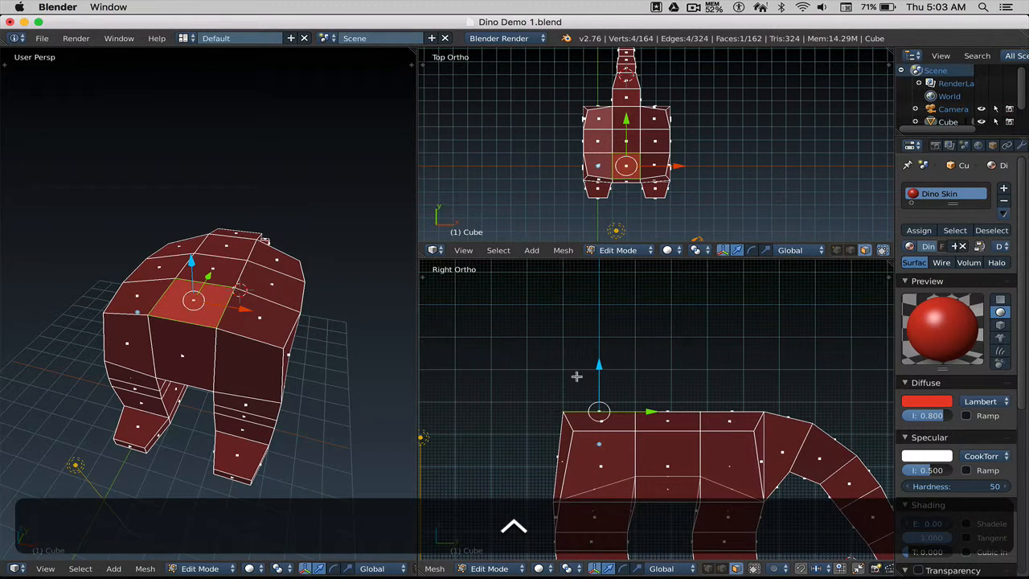
ctrl+click(577, 377)
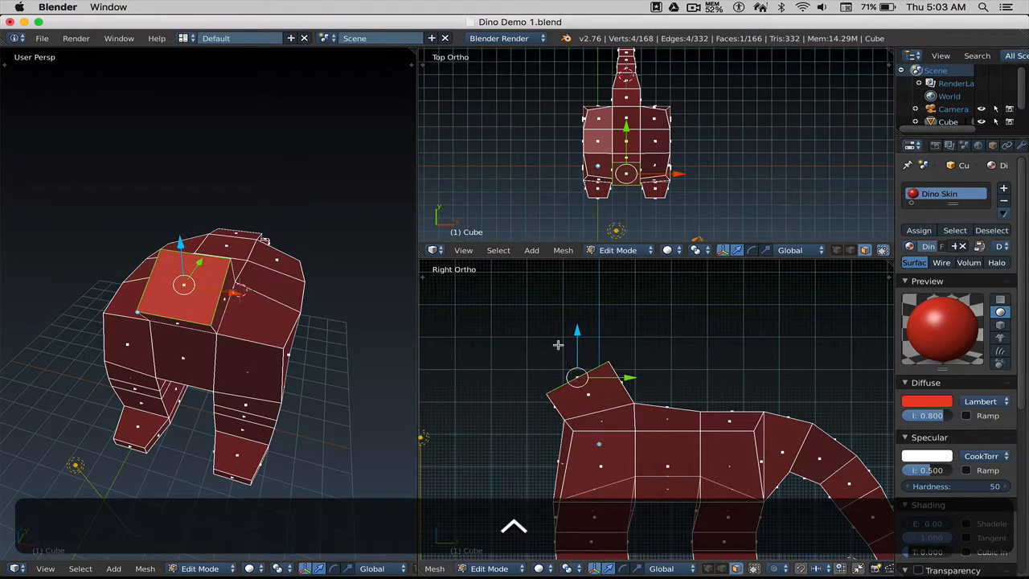
ctrl+click(558, 344)
ctrl+click(547, 307)
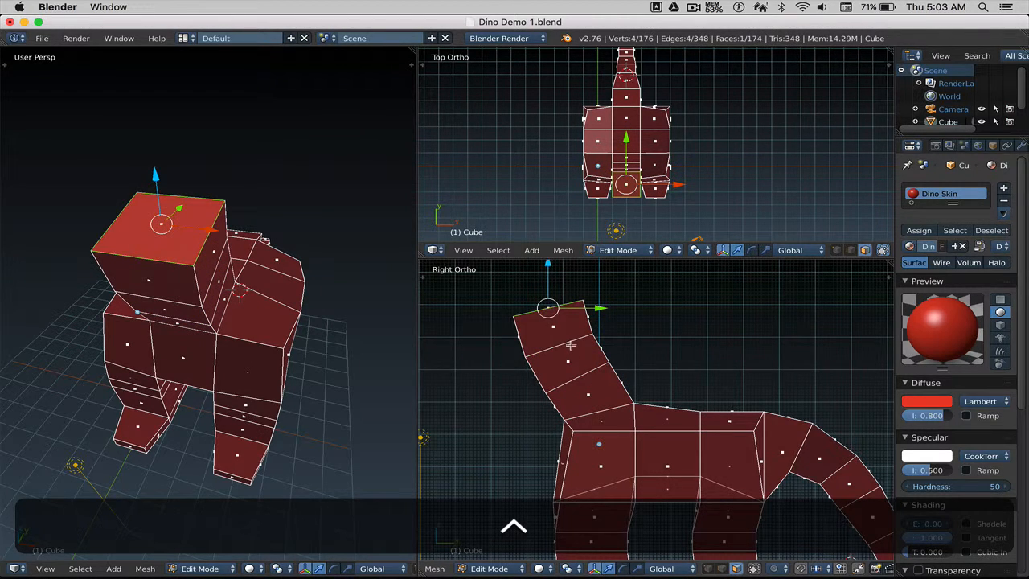
- Scale the neck's end face to about 0.85 and extrude a fourth neck segment up and forward from it
scroll(575, 354, down, 2)
key(ctrl)
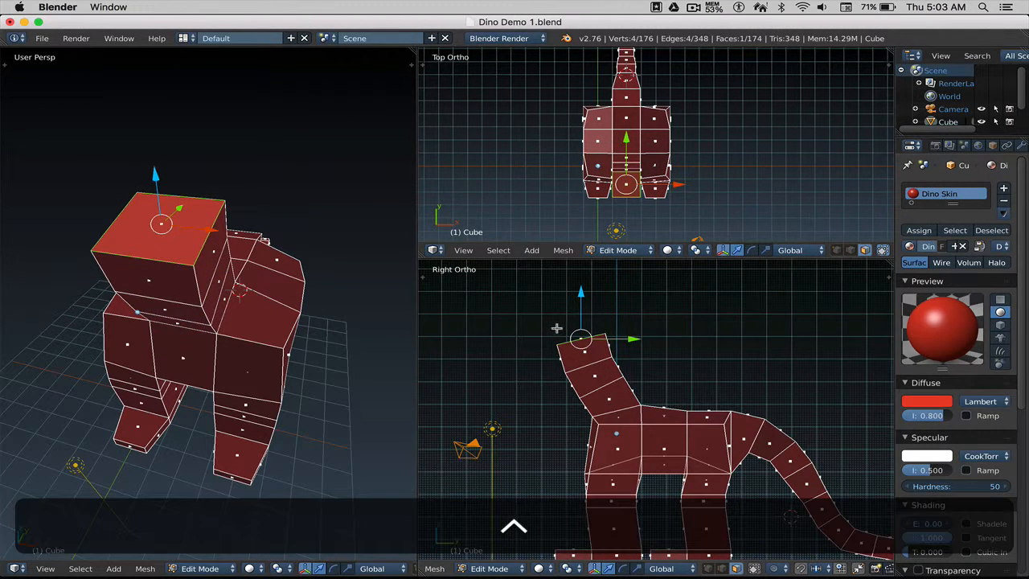
key(s)
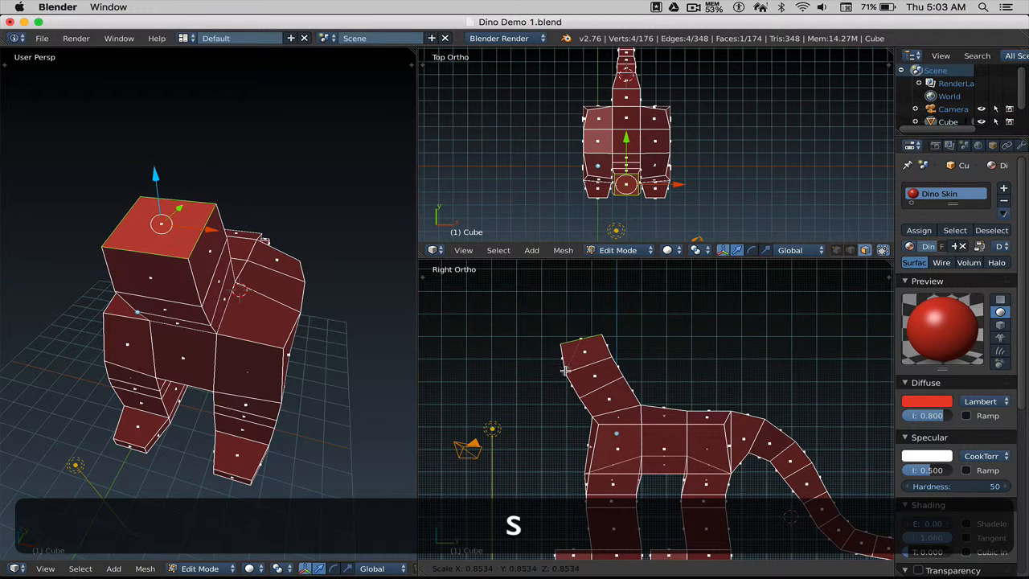
click(565, 370)
key(ctrl)
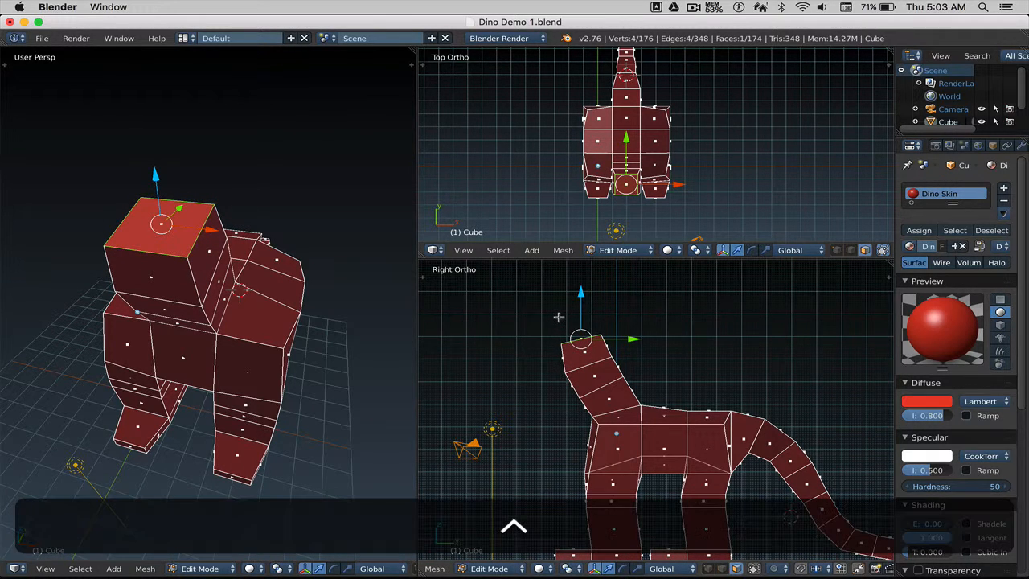
ctrl+click(559, 317)
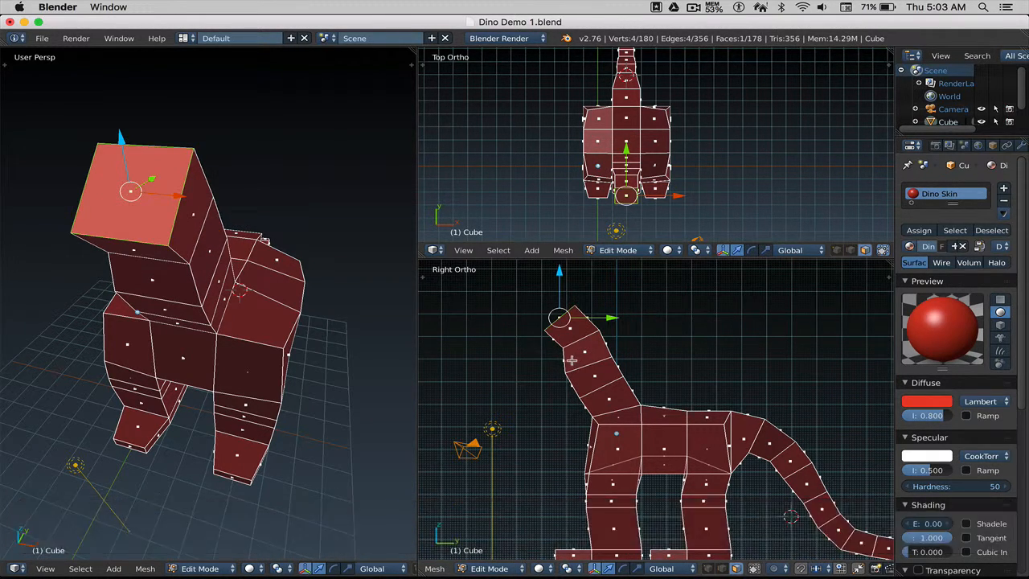
- Rotate the neck's end face about 32 degrees to face forward and lower it about 0.32 and forward about 0.14
mouse_move(331, 327)
middle_down()
mouse_move(274, 313)
mouse_move(359, 345)
mouse_move(319, 330)
middle_up()
scroll(606, 365, up, 1)
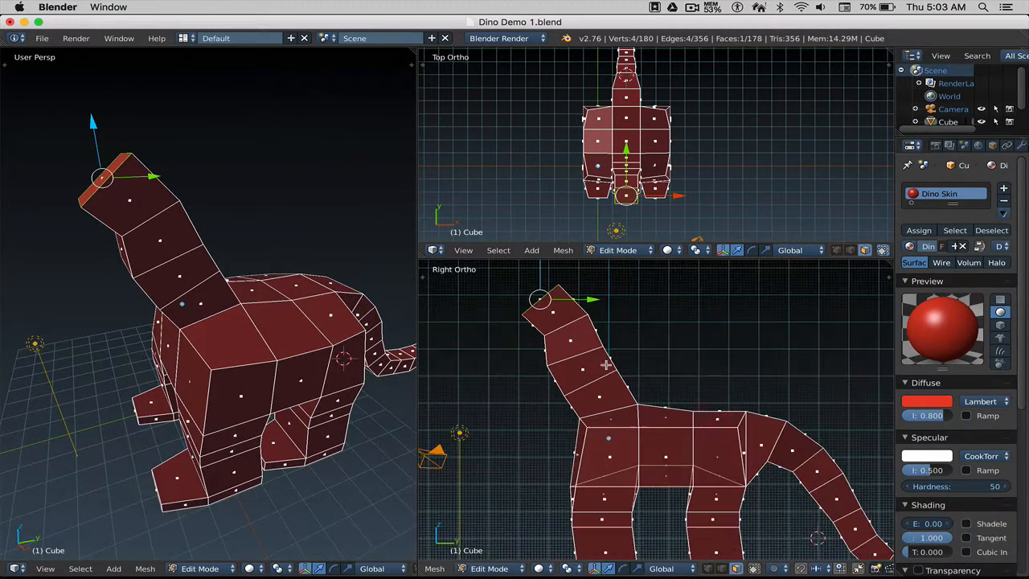
shift+middle_drag(585, 356, 658, 400)
scroll(658, 393, up, 1)
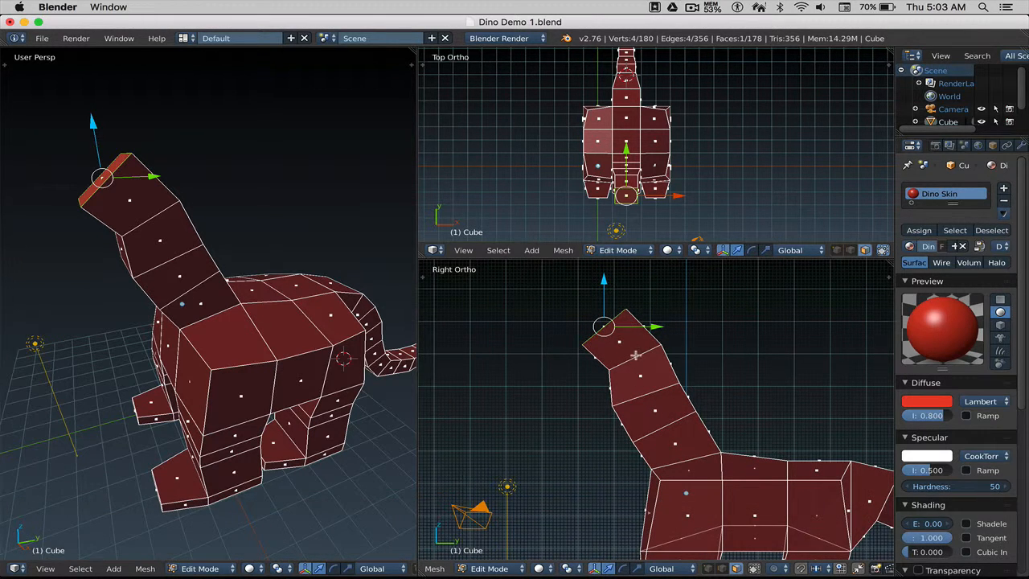
shift+middle_drag(635, 354, 647, 382)
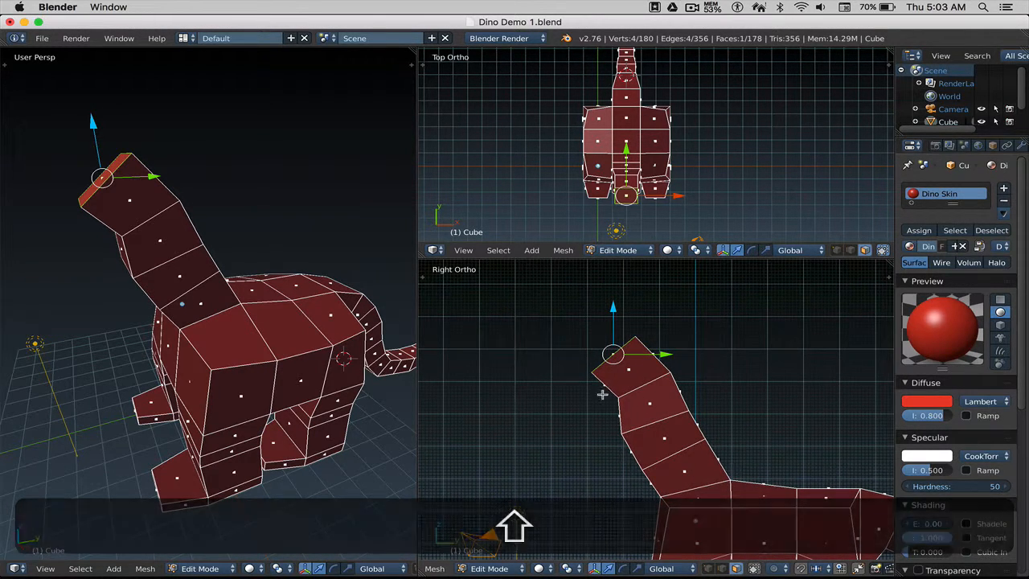
key(r)
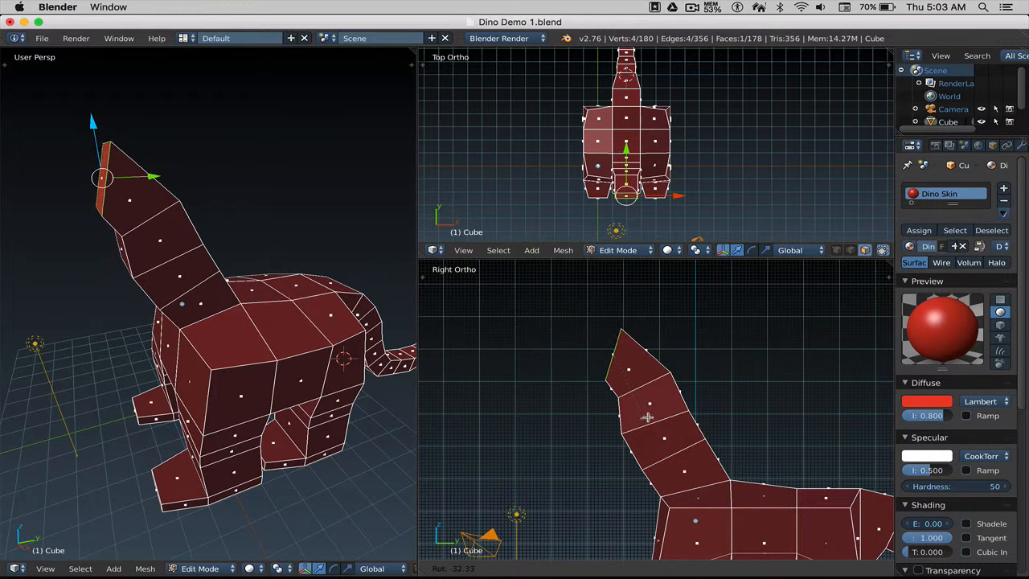
click(647, 417)
key(g)
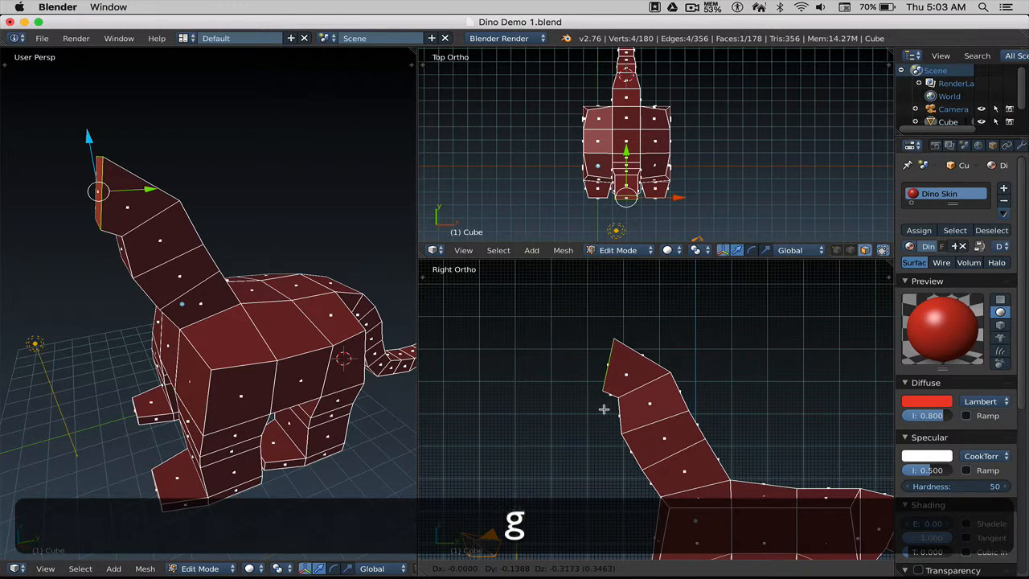
click(604, 410)
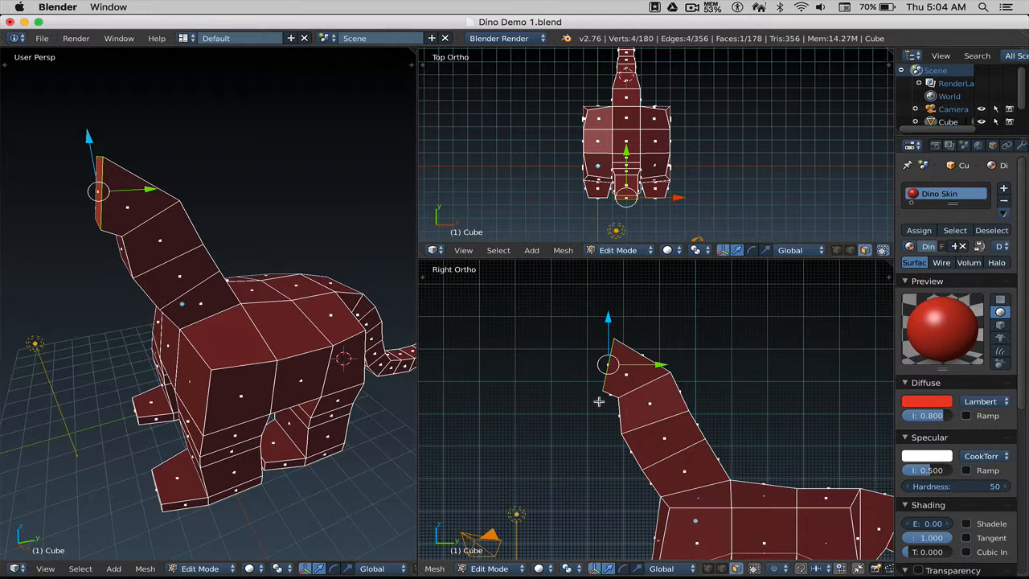
- Extrude the neck's end face about 0.38 and scale it up to flare into the back of the head
key(e)
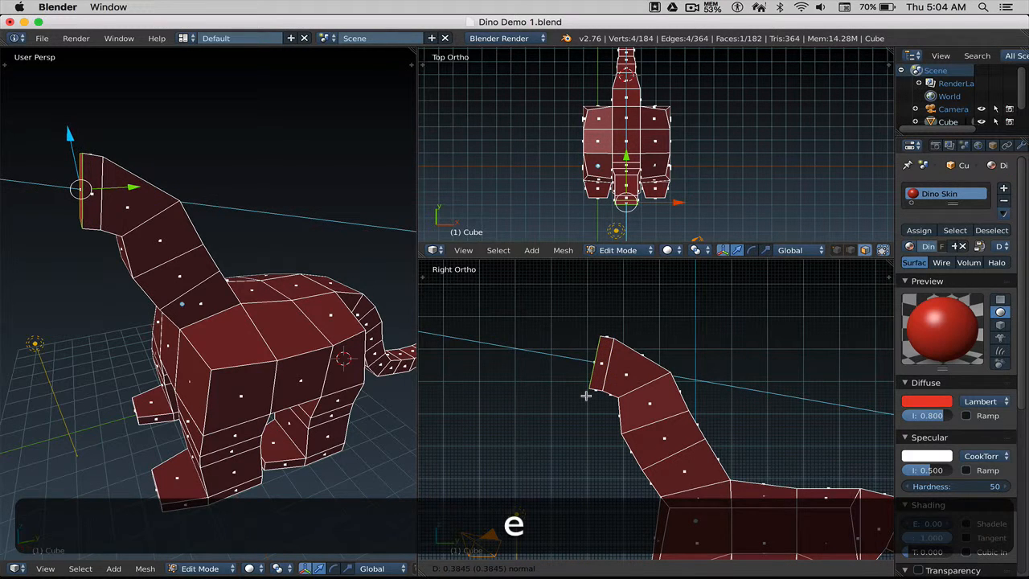
click(584, 412)
key(s)
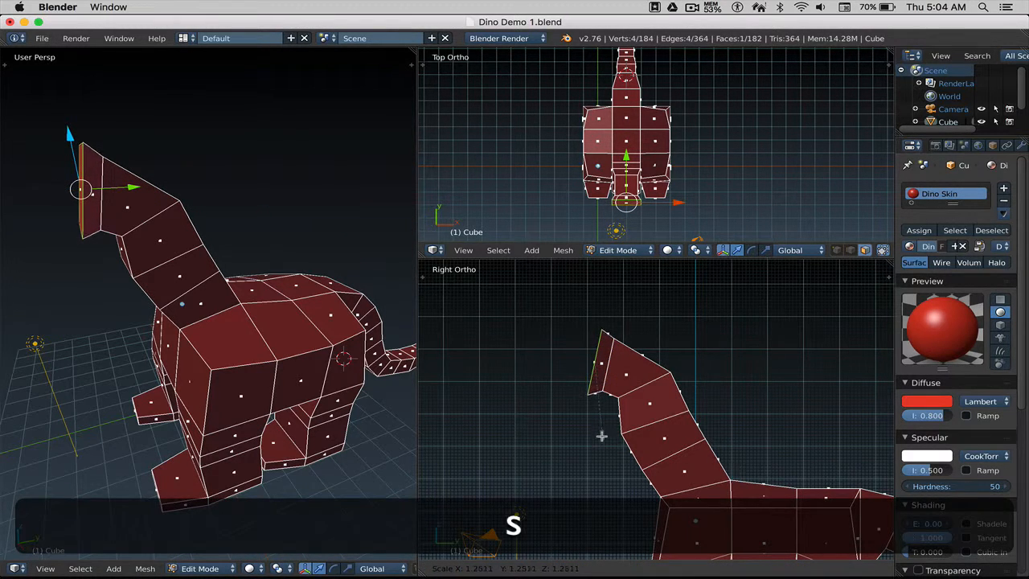
click(602, 442)
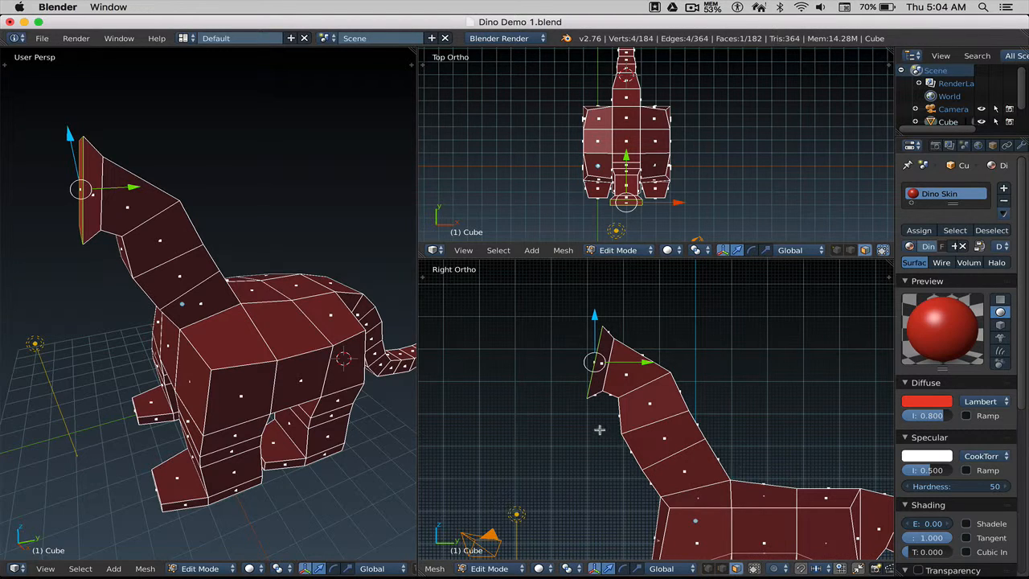
- Extrude the flared face forward as the first head section and rotate its front face about 13 degrees to near vertical
key(e)
click(556, 417)
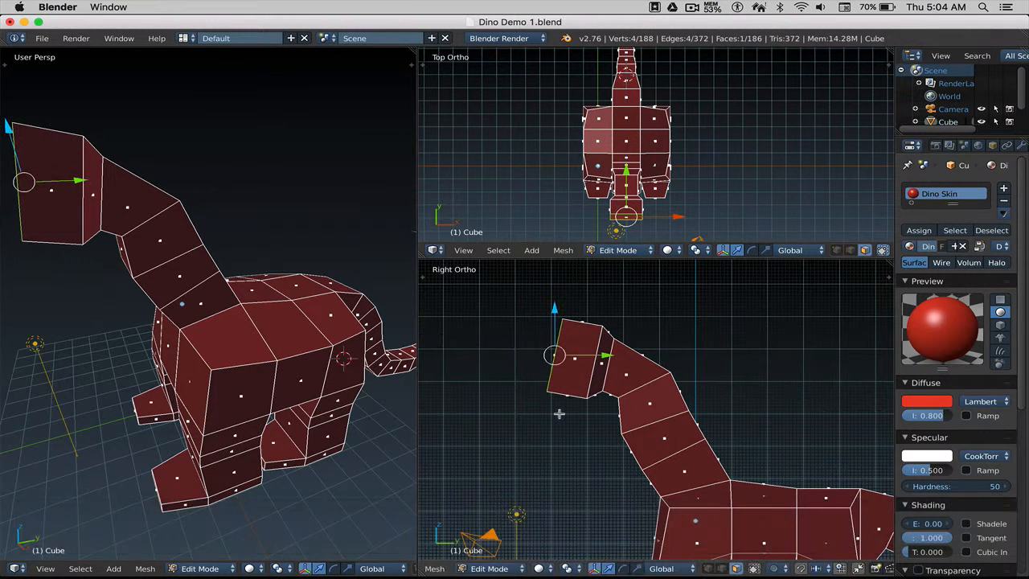
key(r)
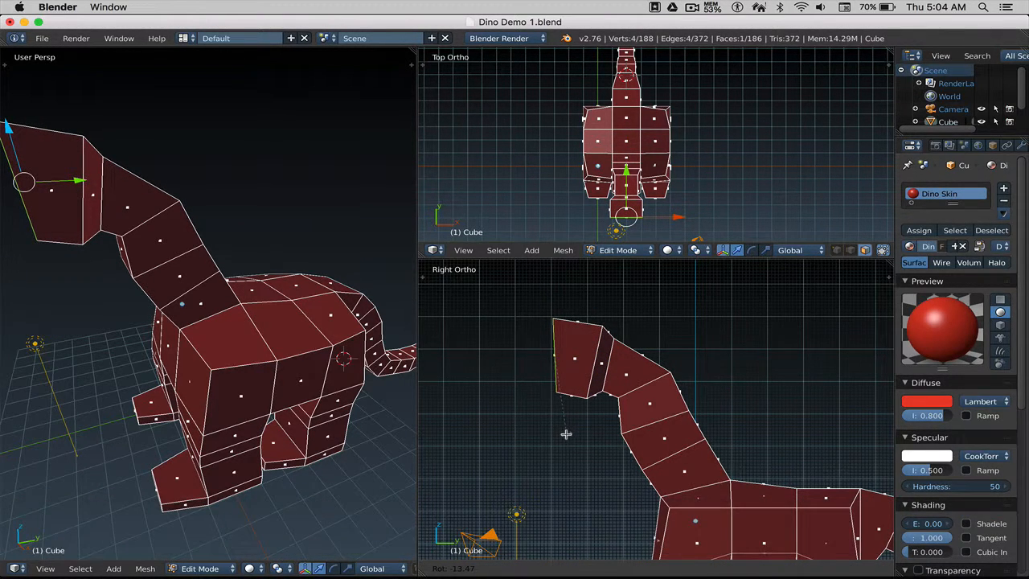
click(567, 433)
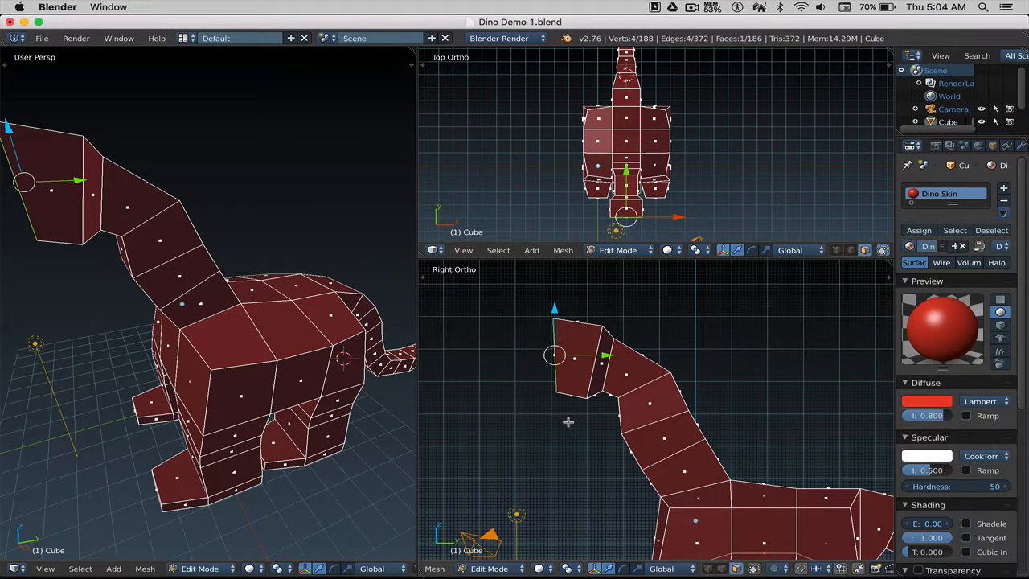
- Extrude the head's front face forward about 1.73 and scale it to about 0.81 to taper the head
key(e)
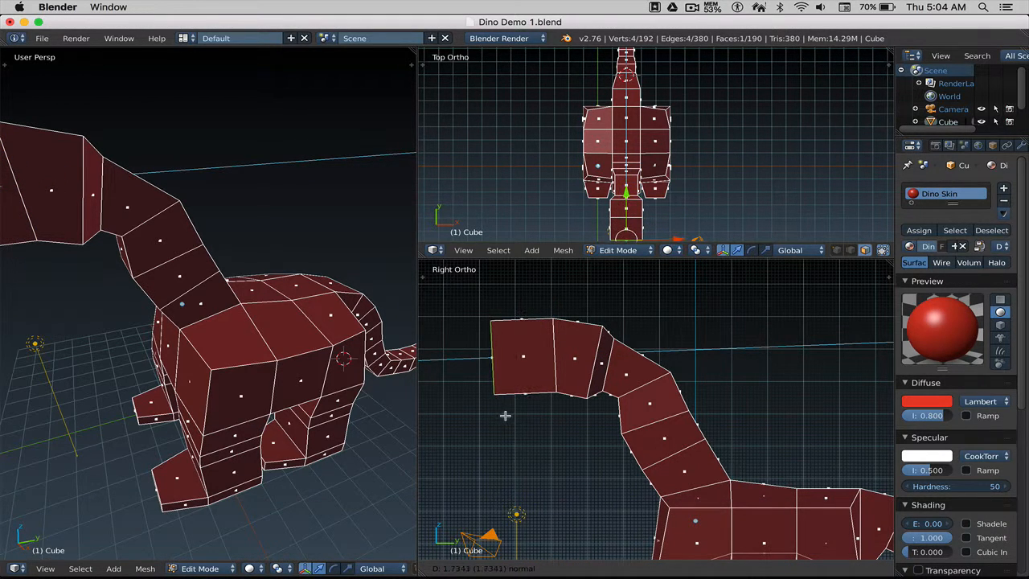
click(505, 415)
key(s)
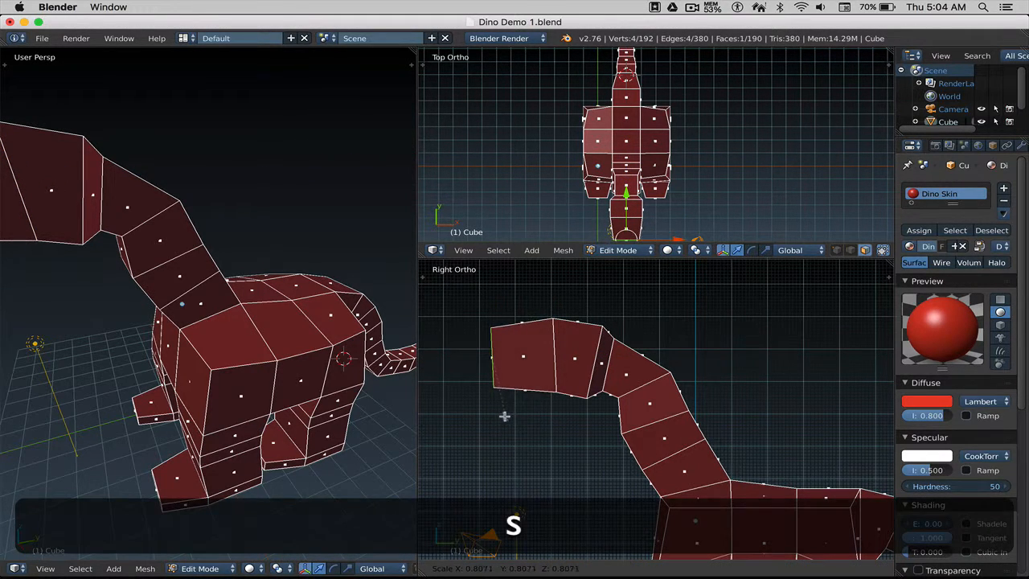
click(503, 415)
scroll(180, 331, down, 3)
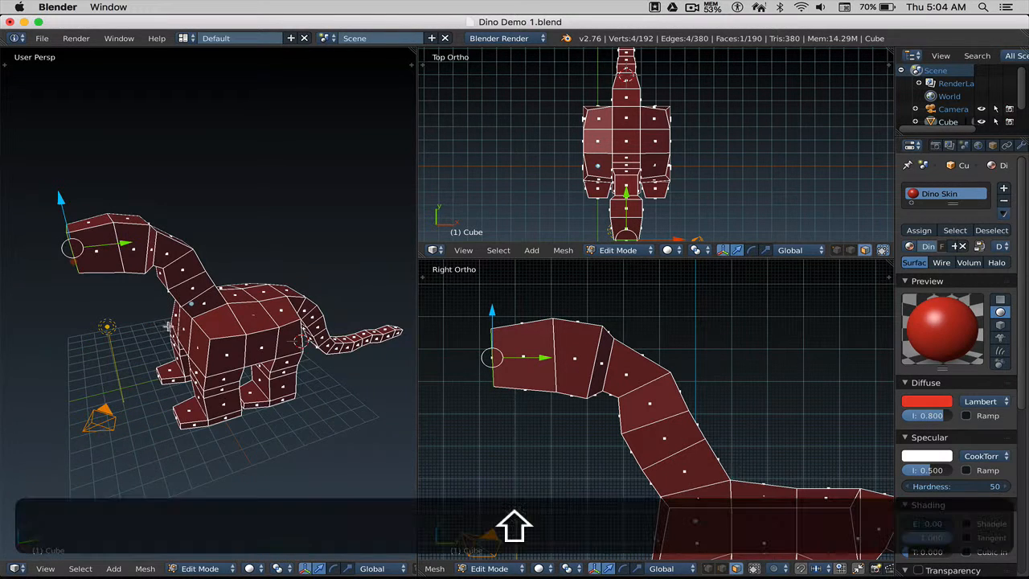
shift+middle_drag(181, 331, 215, 319)
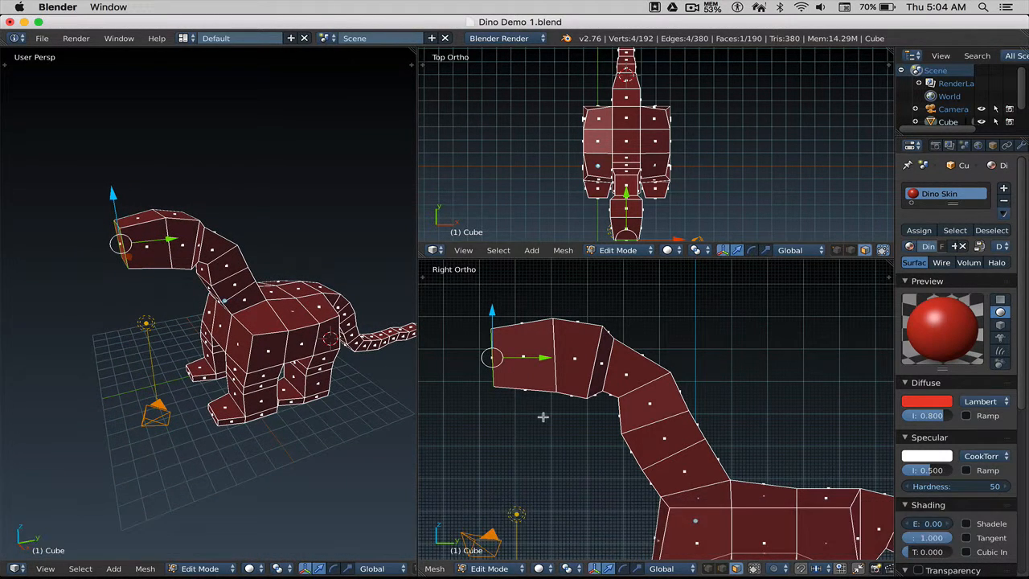
- Extrude a short snout section from the head's front face and scale its end to about 0.69
key(e)
click(510, 404)
key(s)
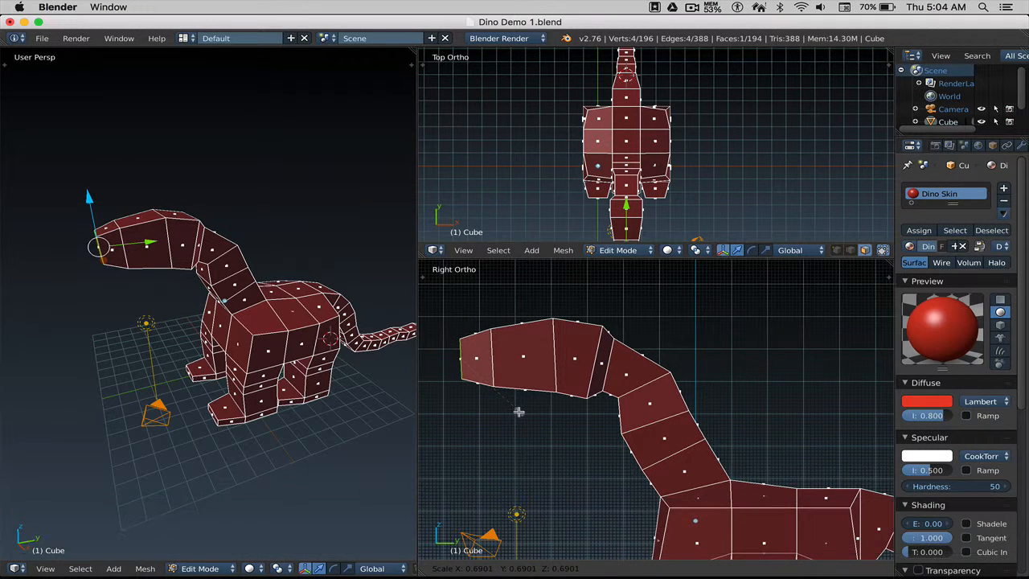
click(519, 412)
middle_drag(187, 301, 227, 302)
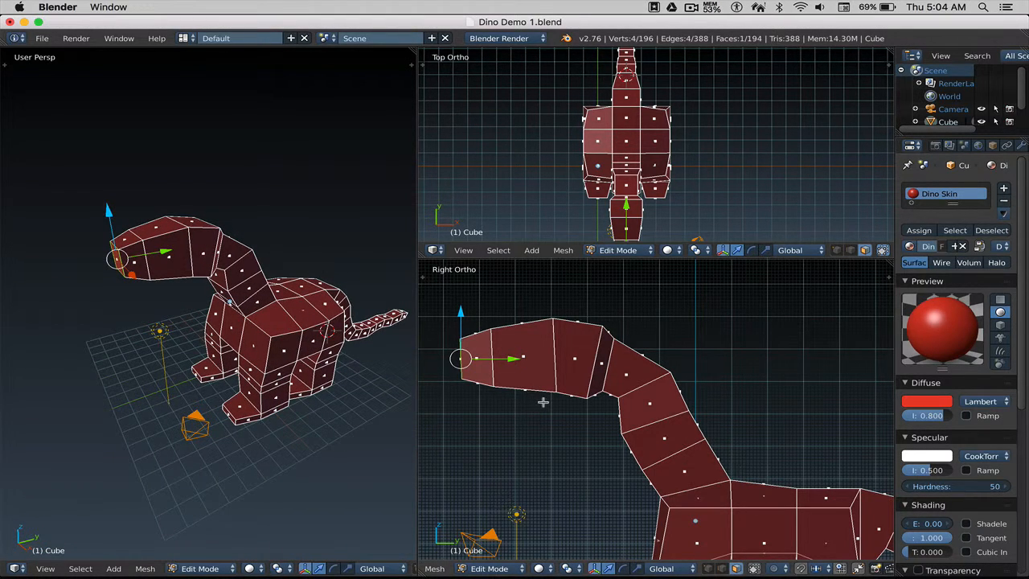
- Deselect the whole mesh and switch to edge selection mode with the dinosaur's head in view
key(a)
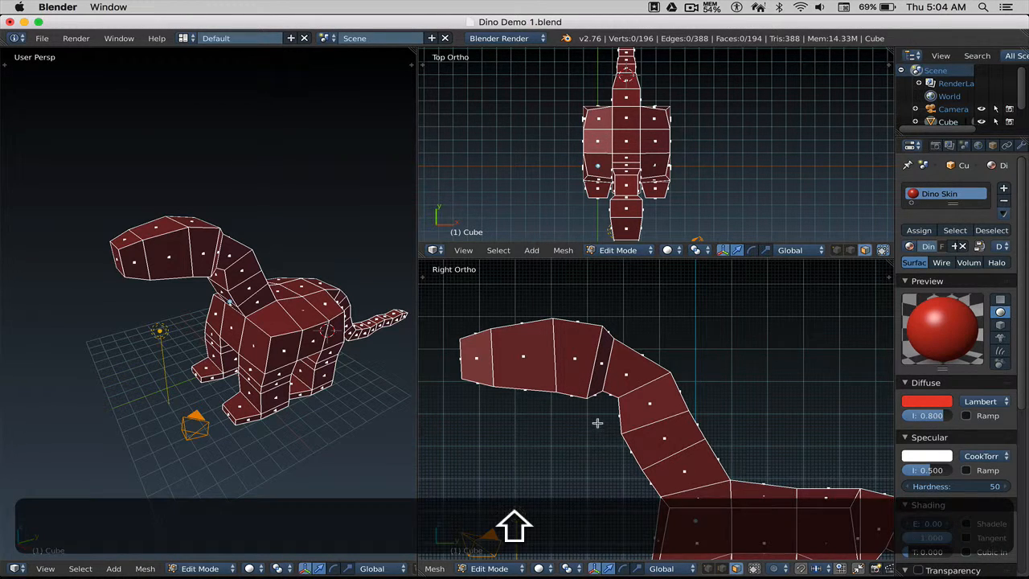
shift+scroll(598, 422, down, 2)
scroll(615, 413, down, 1)
scroll(616, 413, up, 1)
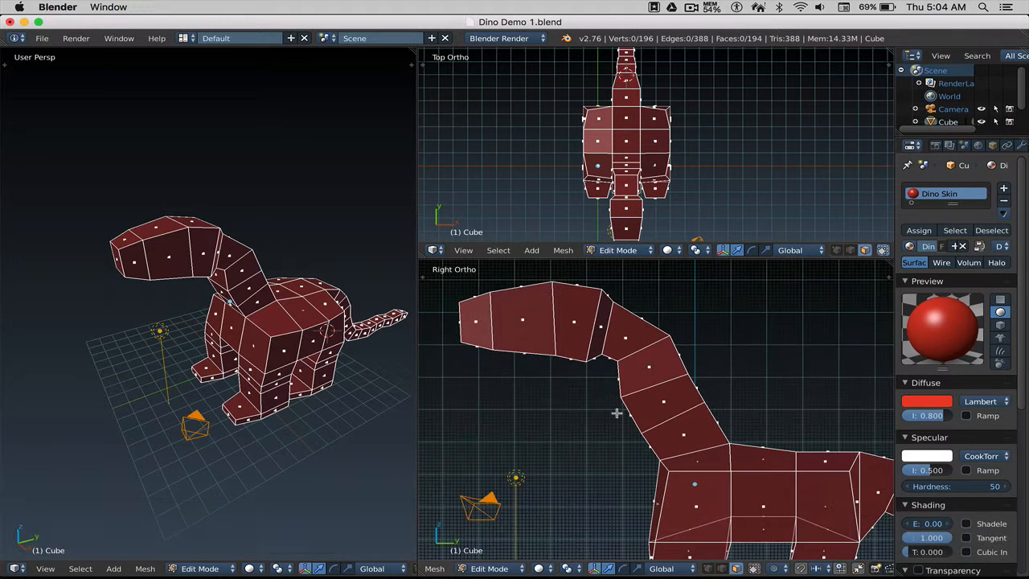
shift+middle_drag(616, 414, 598, 414)
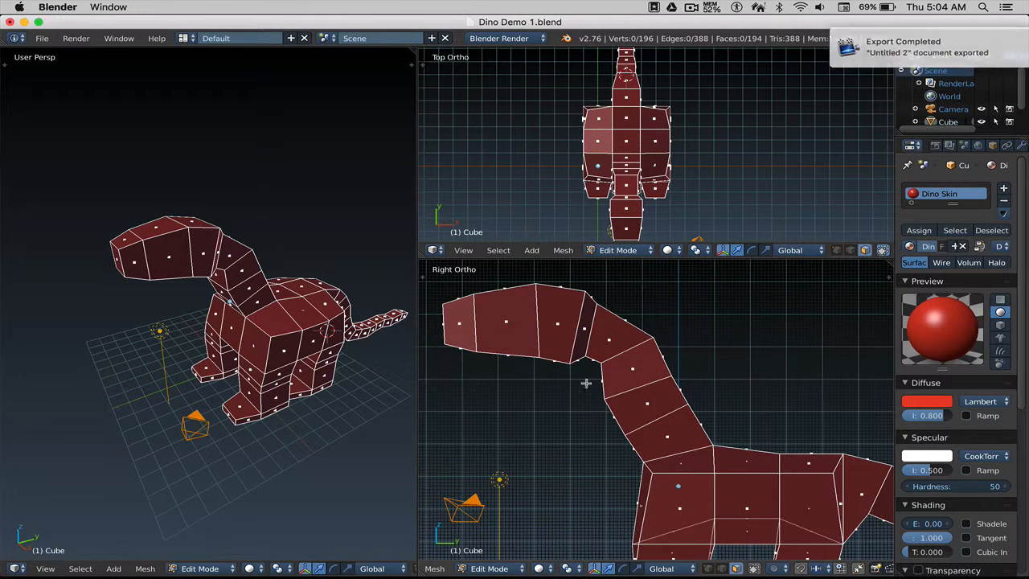
key(ctrl+Tab)
click(523, 356)
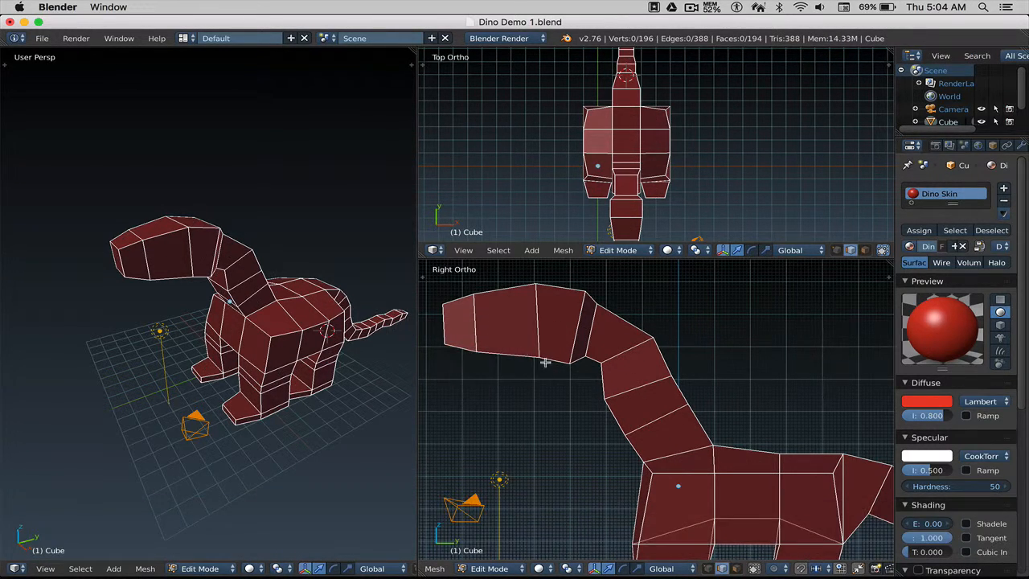
mouse_move(256, 287)
middle_down()
mouse_move(241, 273)
mouse_move(252, 273)
middle_up()
scroll(244, 270, up, 2)
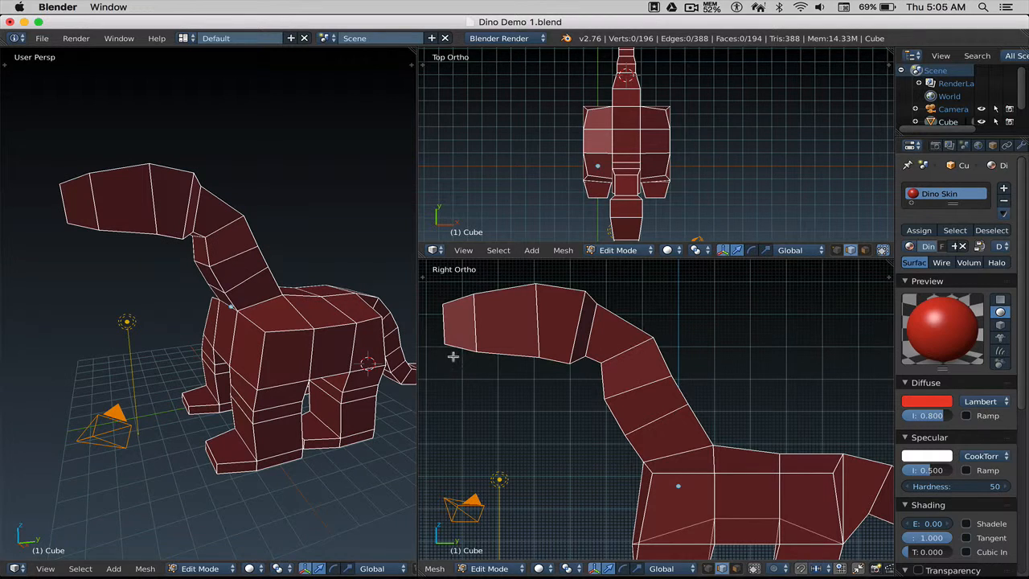
- Select the edge loop around the middle of the neck, scale it down slightly and shift it back about 0.42
right_click(231, 255)
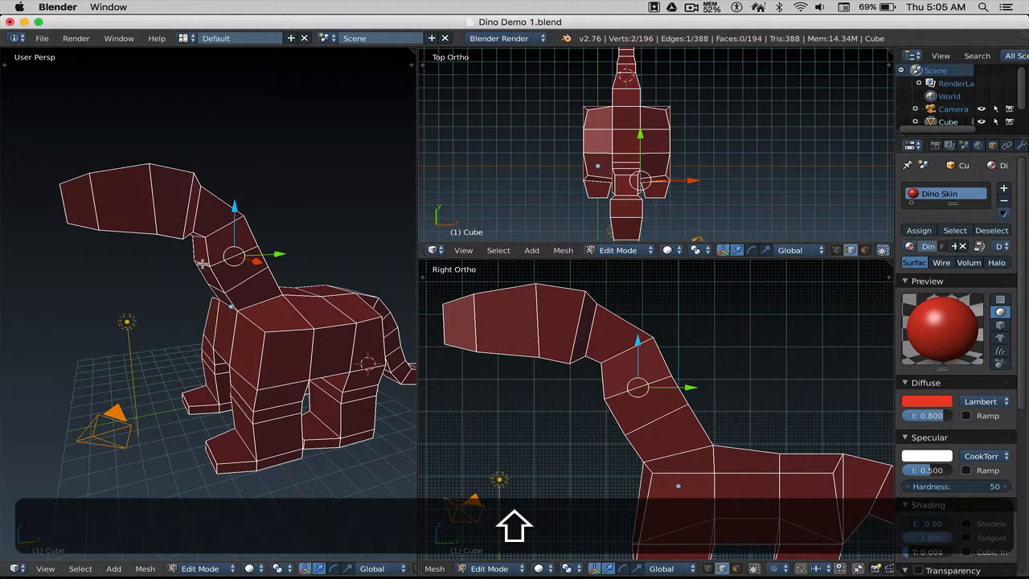
shift+right_click(202, 264)
middle_drag(204, 275, 230, 295)
middle_drag(286, 278, 95, 295)
shift+right_click(134, 268)
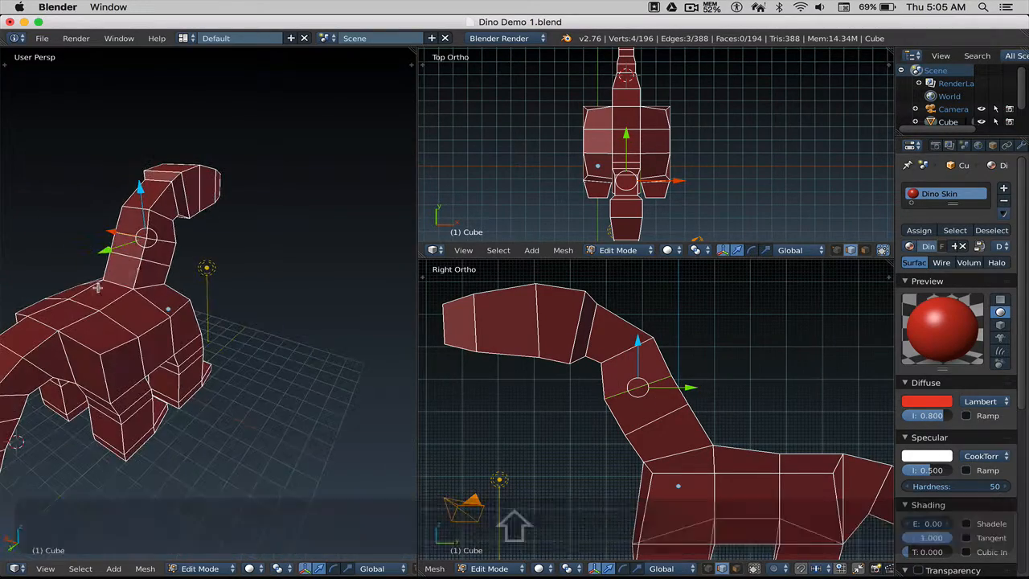
middle_drag(158, 279, 254, 293)
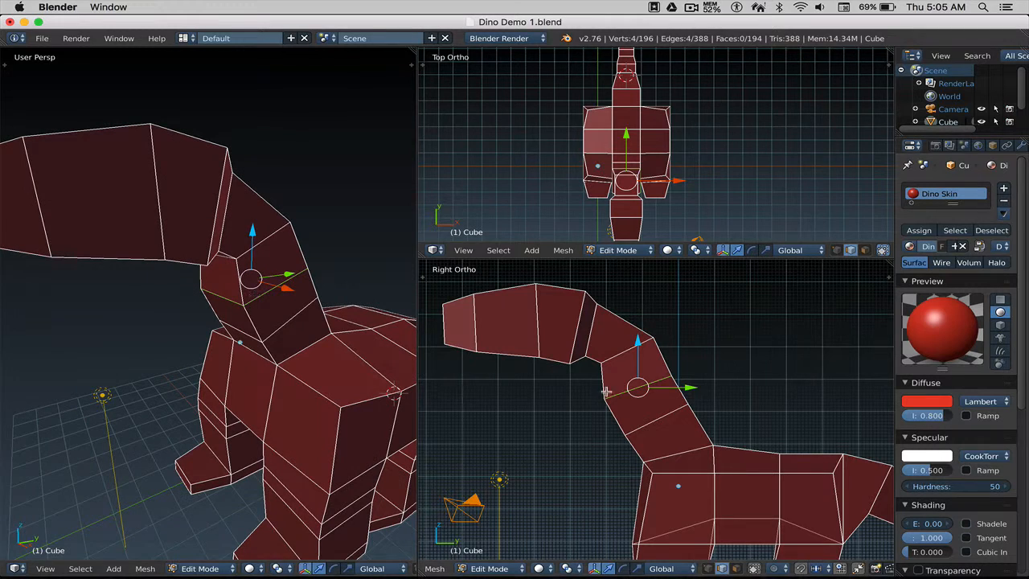
scroll(597, 386, down, 1)
shift+scroll(599, 398, down, 2)
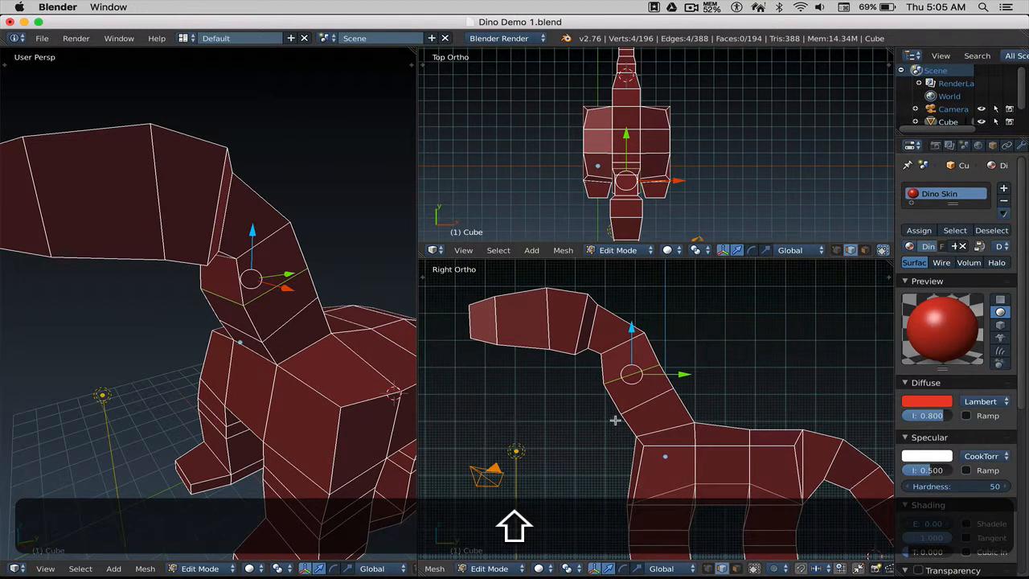
key(s)
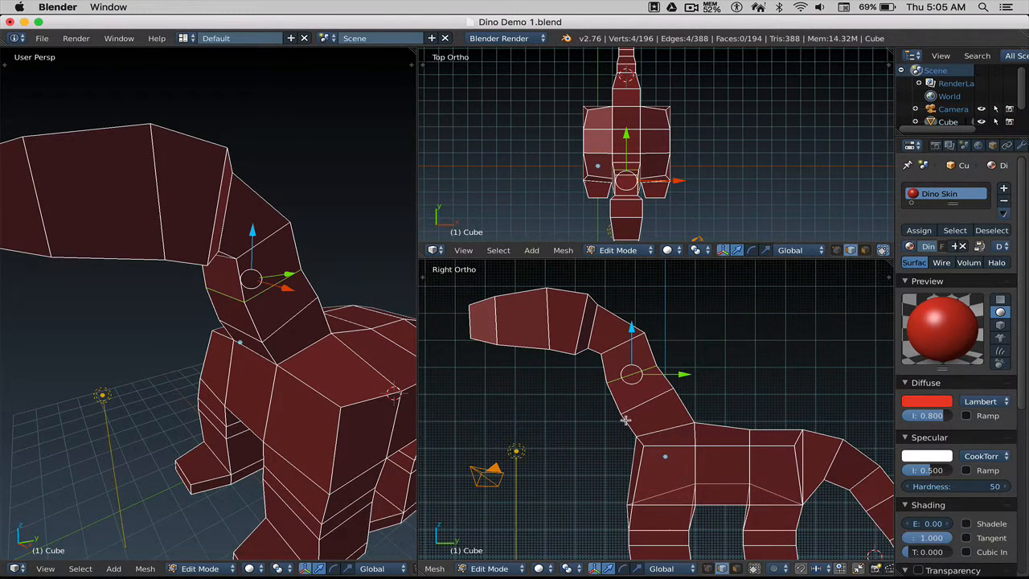
key(g)
click(632, 417)
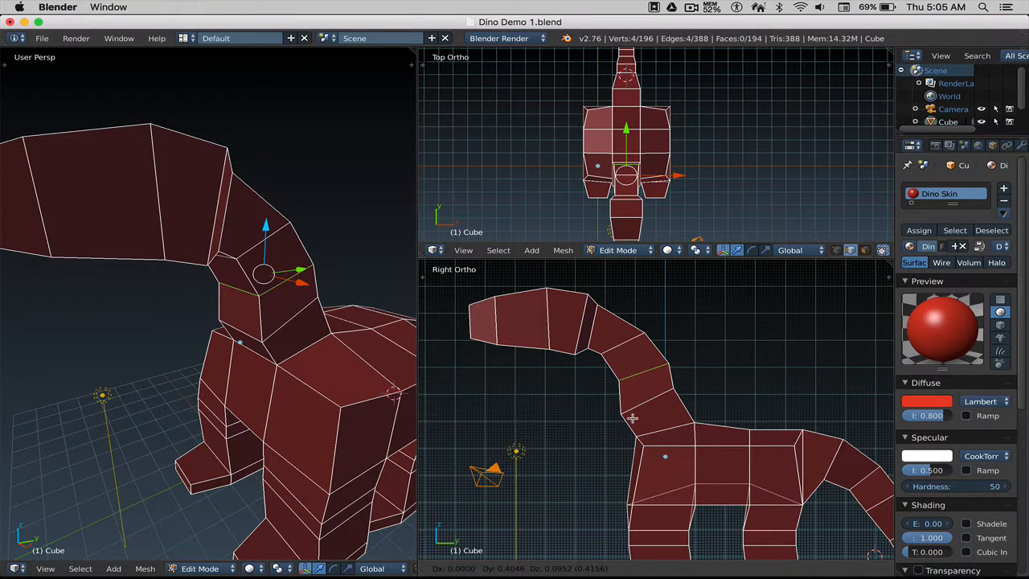
key(a)
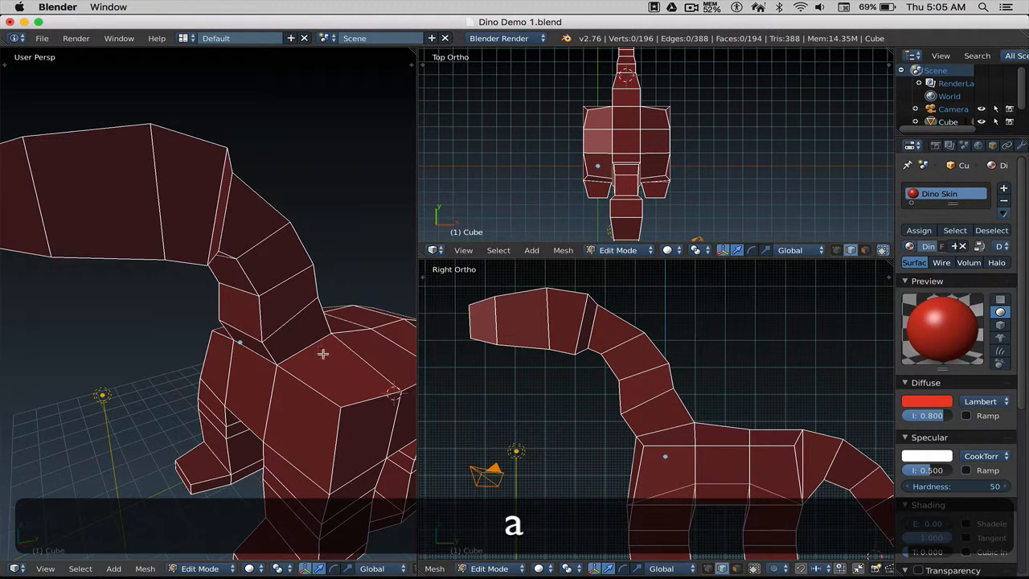
- Move the lower neck's edge loop back about 0.37 to smooth the neck curve, and clear the selection
key(alt)
alt+right_click(286, 321)
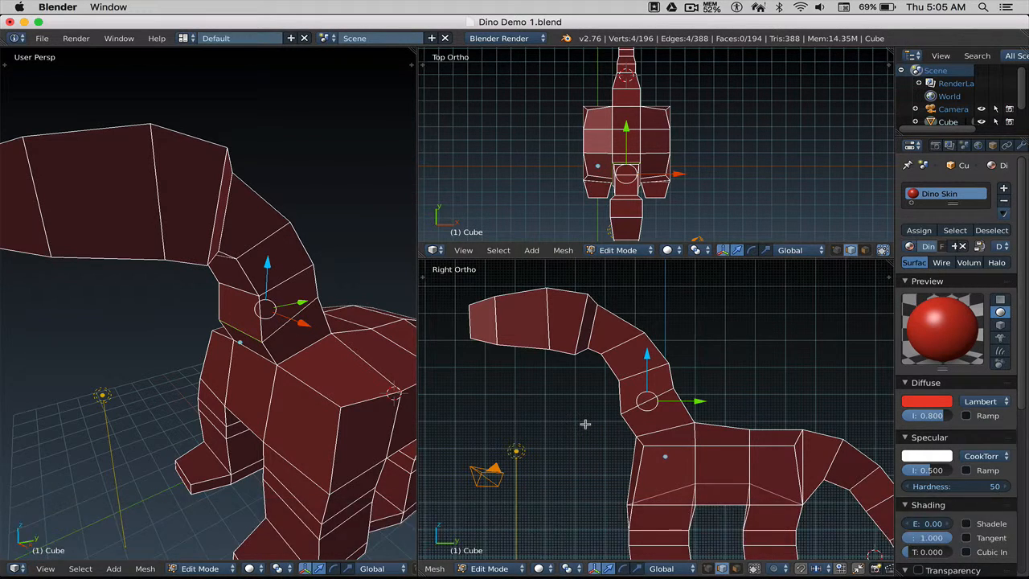
key(g)
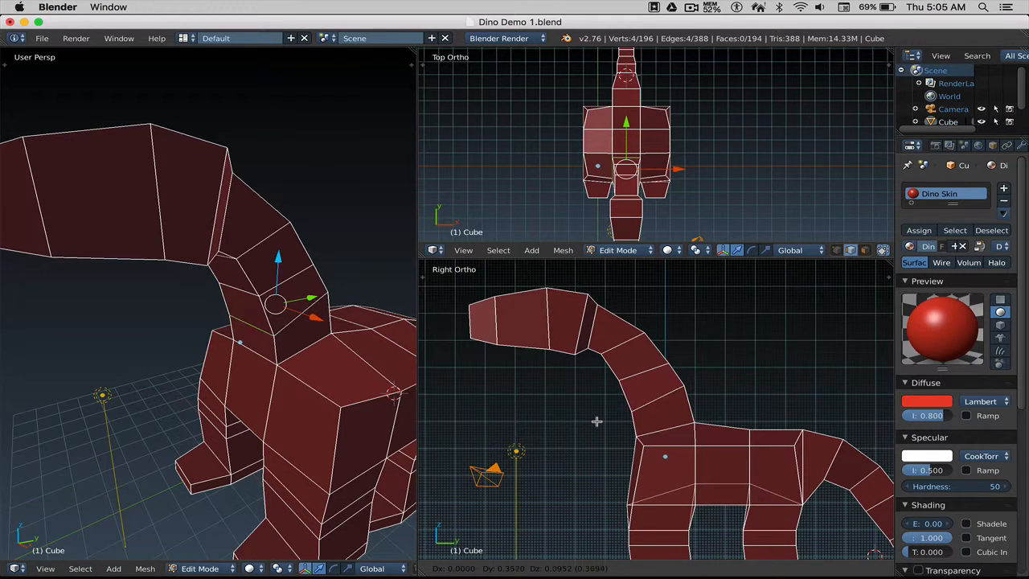
click(597, 421)
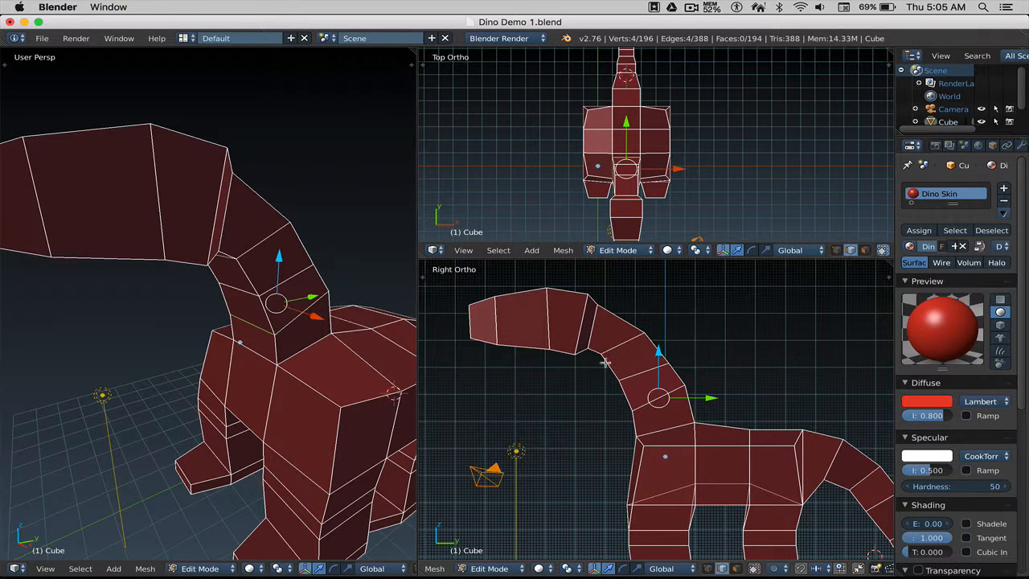
key(a)
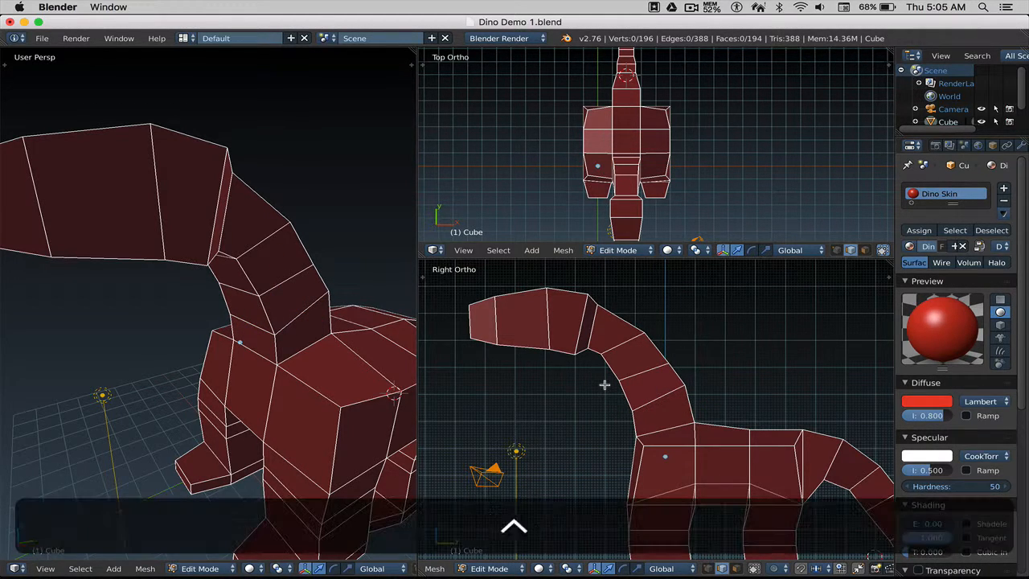
- Switch to vertex selection mode and nudge the upper neck's back pair of vertices slightly up and forward
key(ctrl+Tab)
click(604, 384)
key(b)
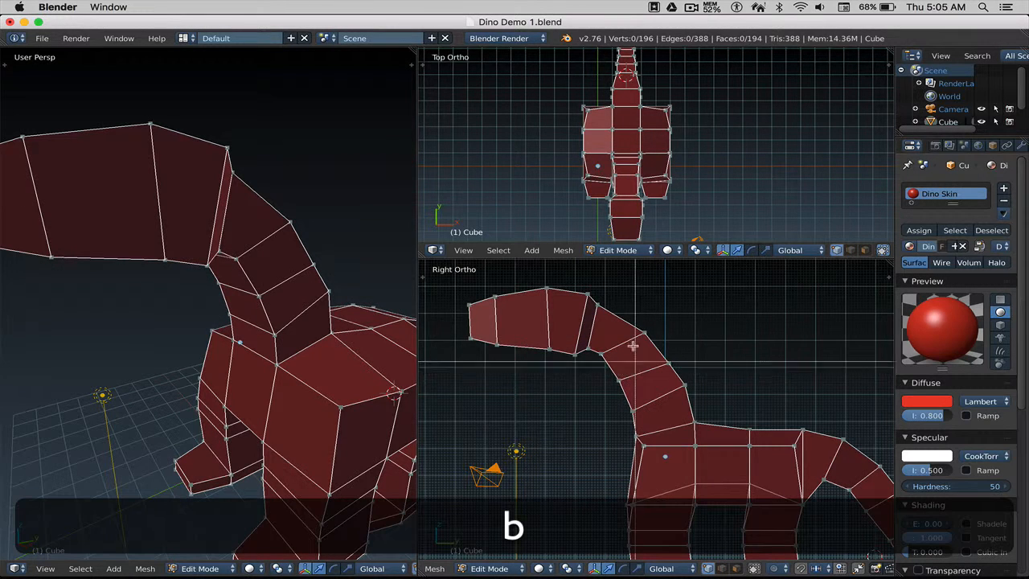
drag(625, 317, 670, 350)
key(g)
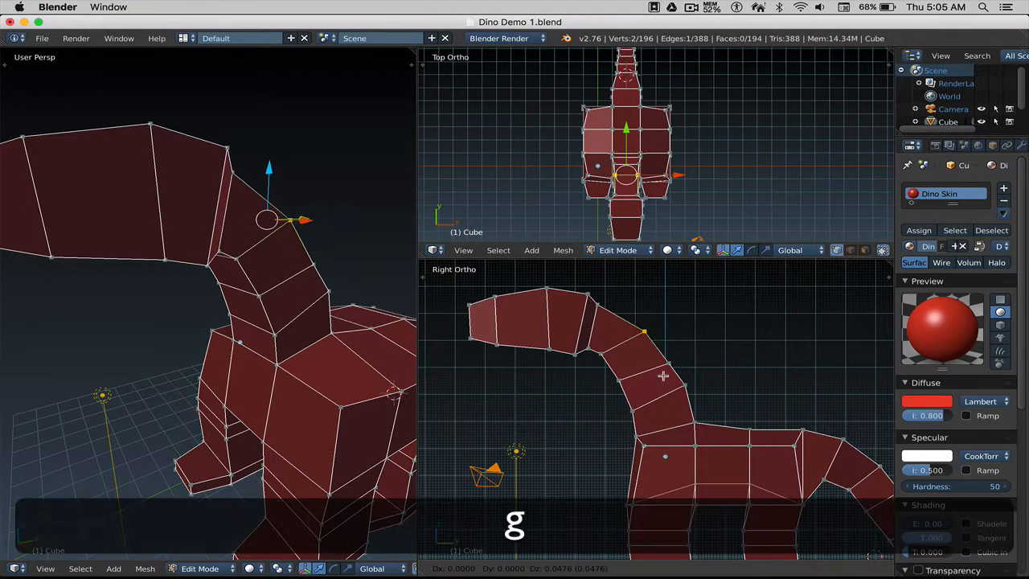
click(661, 369)
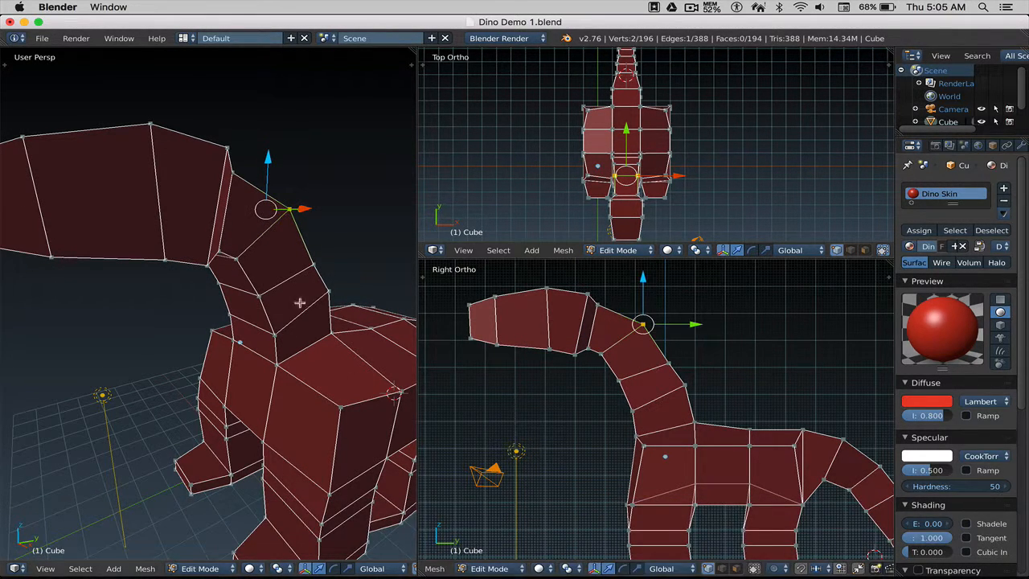
middle_drag(298, 299, 260, 302)
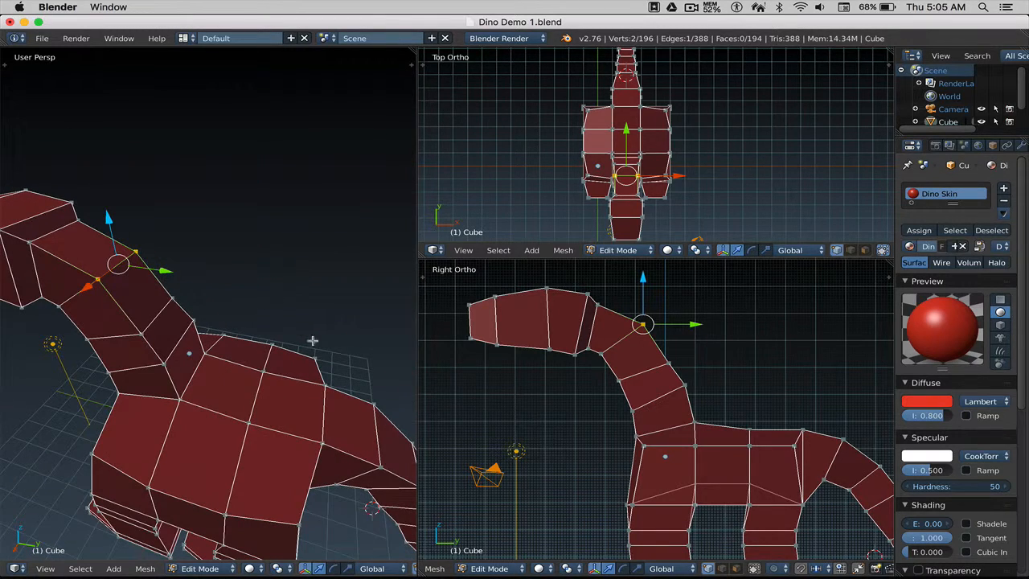
key(g)
click(635, 375)
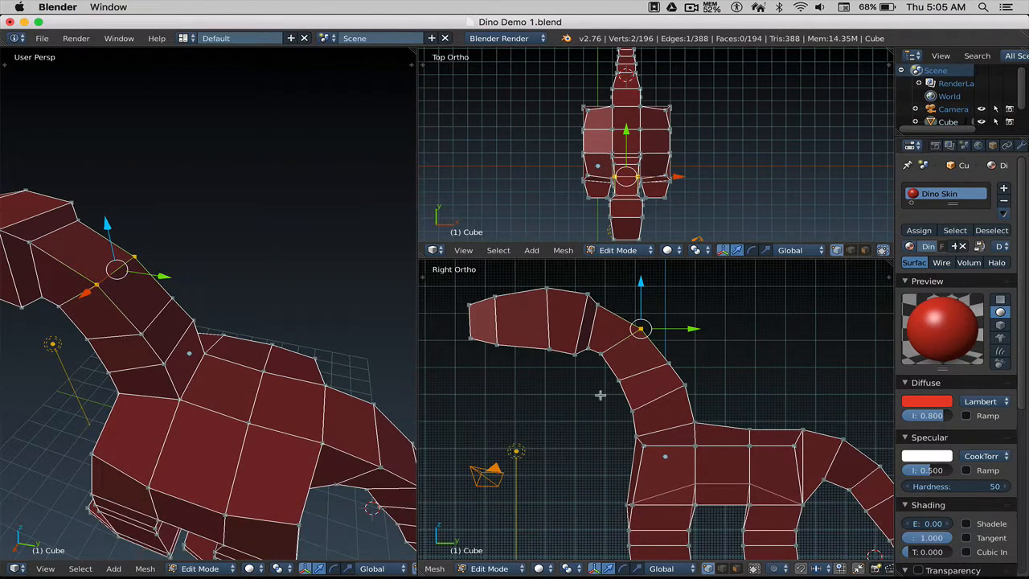
key(a)
- Move the pair of vertices on the underside of the upper neck slightly back and down, and clear the selection
key(b)
drag(594, 347, 618, 380)
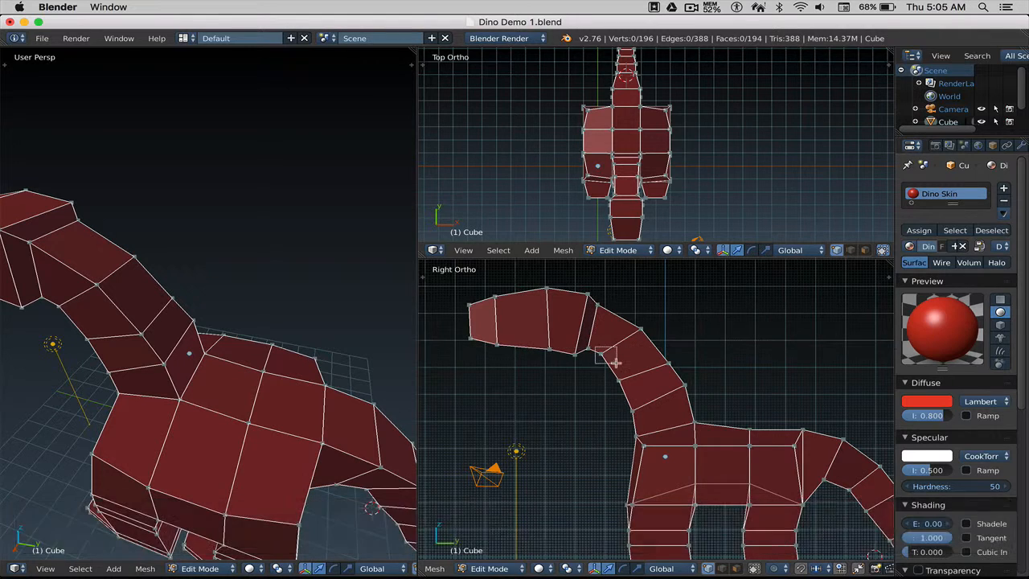
key(g)
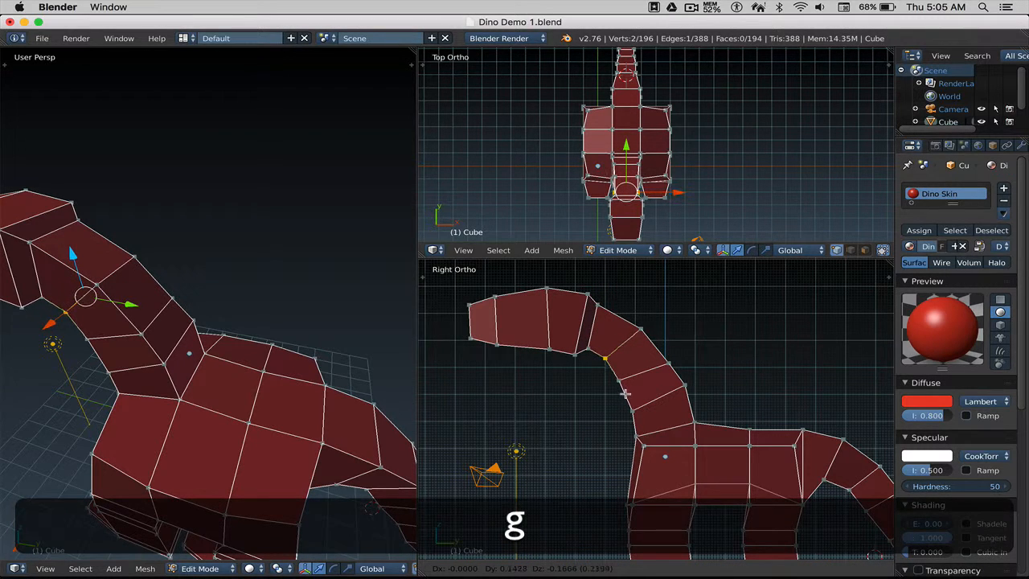
click(629, 393)
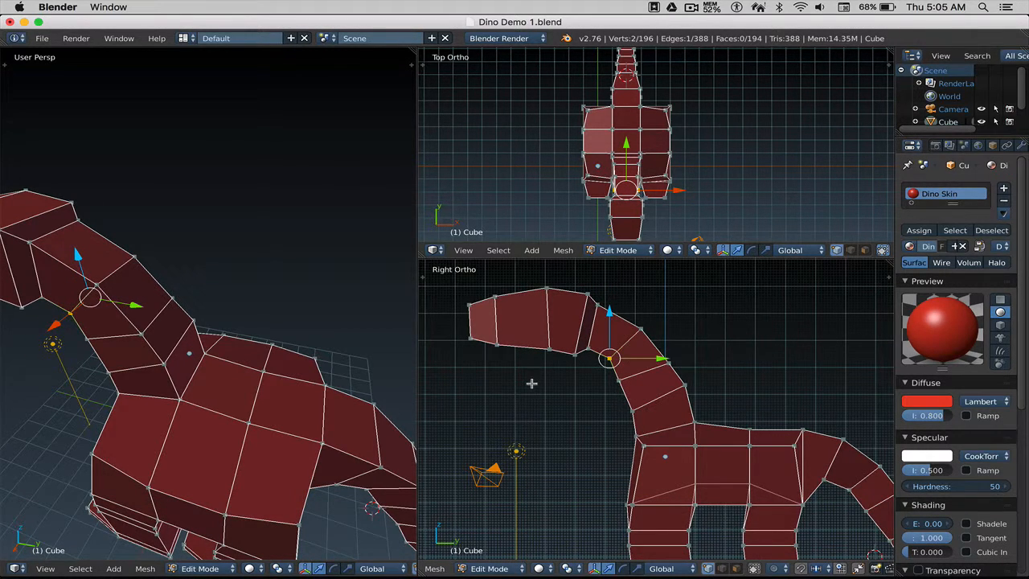
key(a)
- Move the vertex pair under the middle of the head slightly forward and down to deepen the jaw
middle_drag(226, 353, 310, 326)
shift+middle_drag(556, 412, 572, 387)
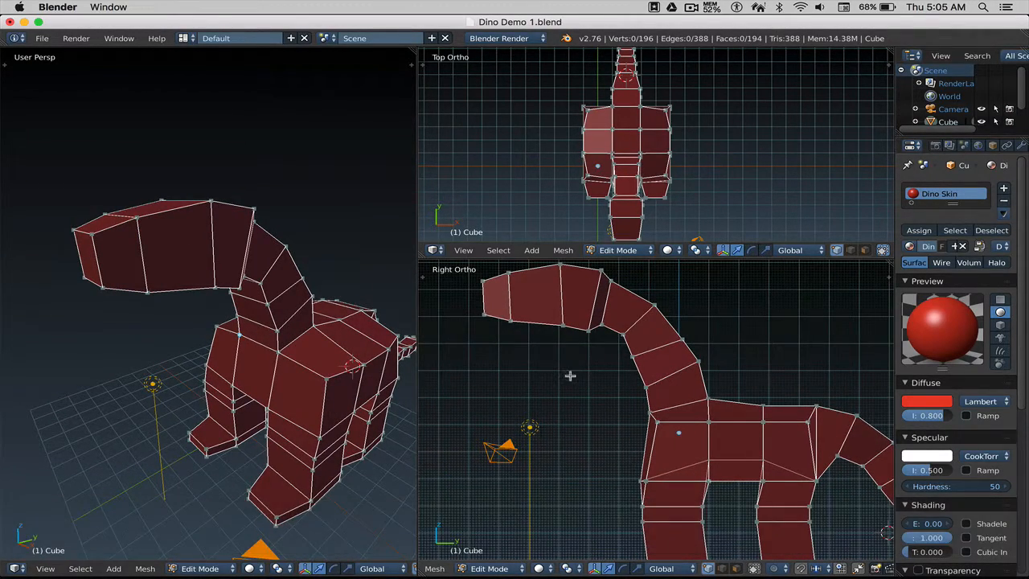
key(b)
drag(550, 317, 579, 341)
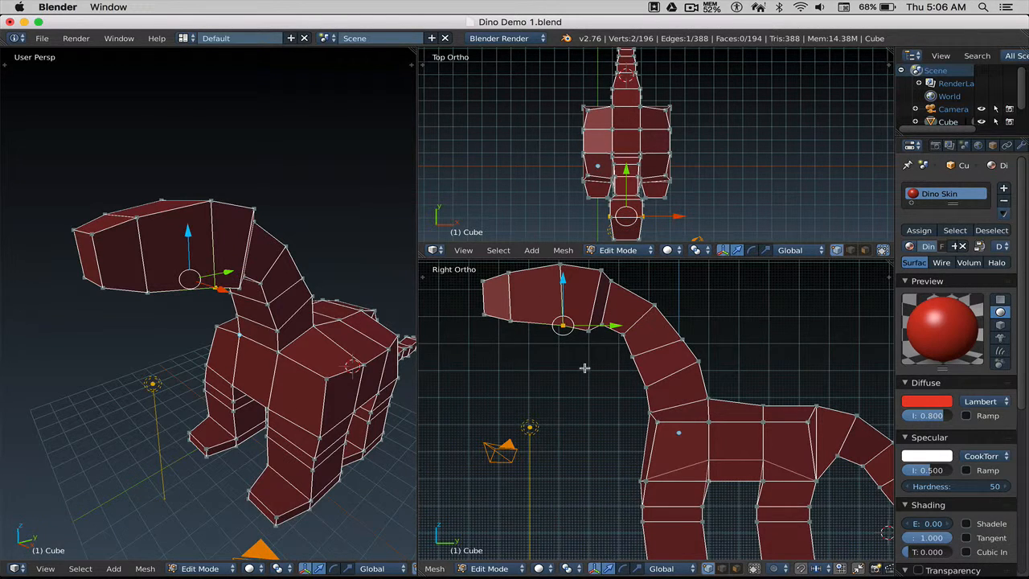
key(g)
click(577, 372)
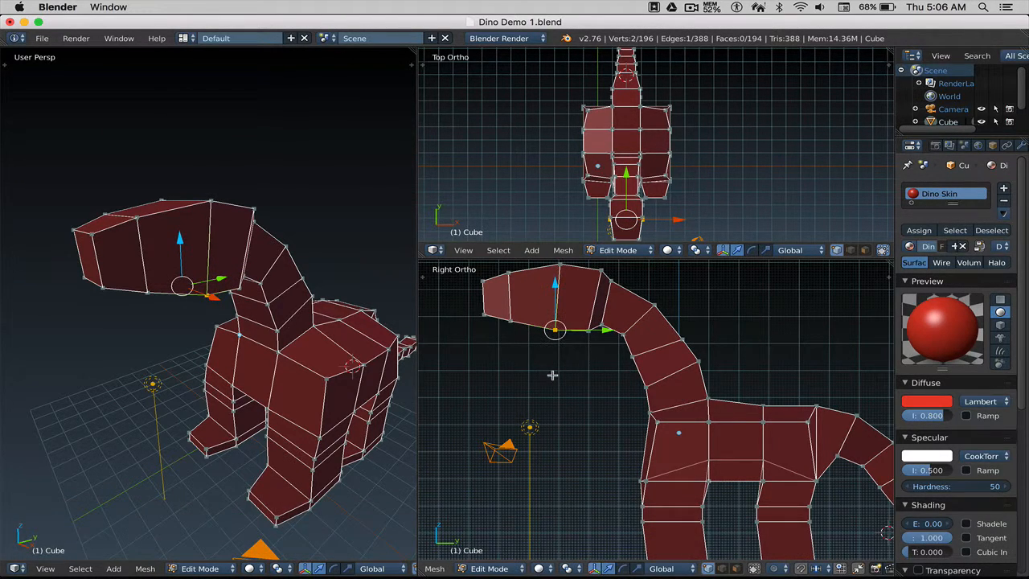
key(a)
- Move the vertex pair under the snout's base slightly back and down to round the lower jaw
key(b)
drag(504, 315, 525, 336)
key(g)
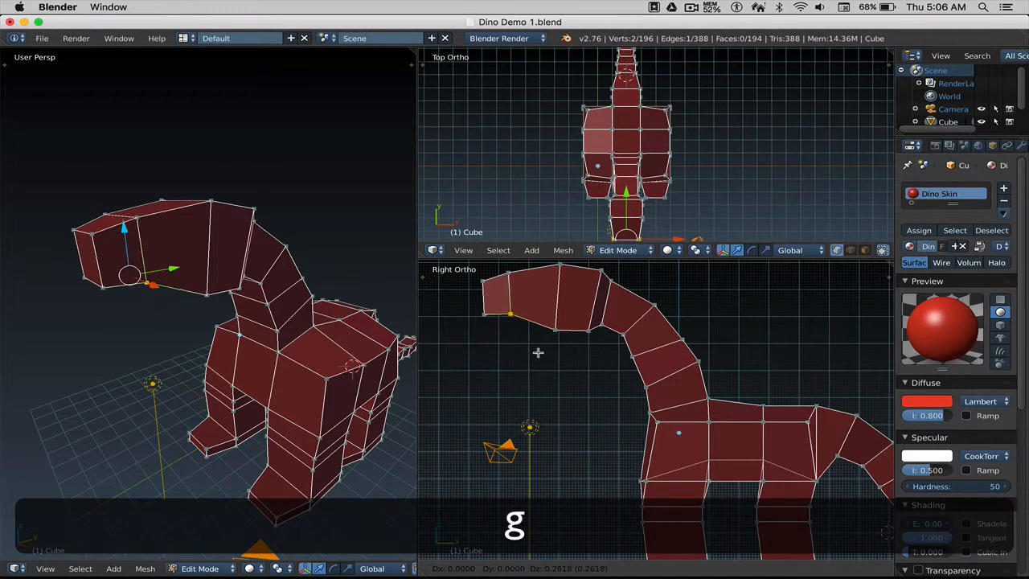
click(541, 366)
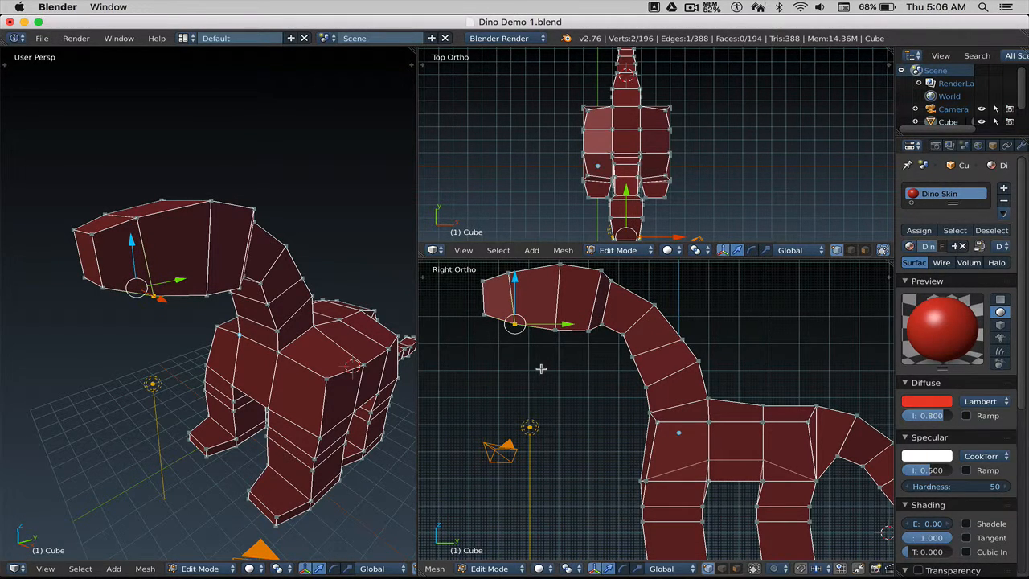
key(a)
- Move the vertex pair at the top rear of the head slightly forward and up
shift+middle_drag(552, 356, 554, 370)
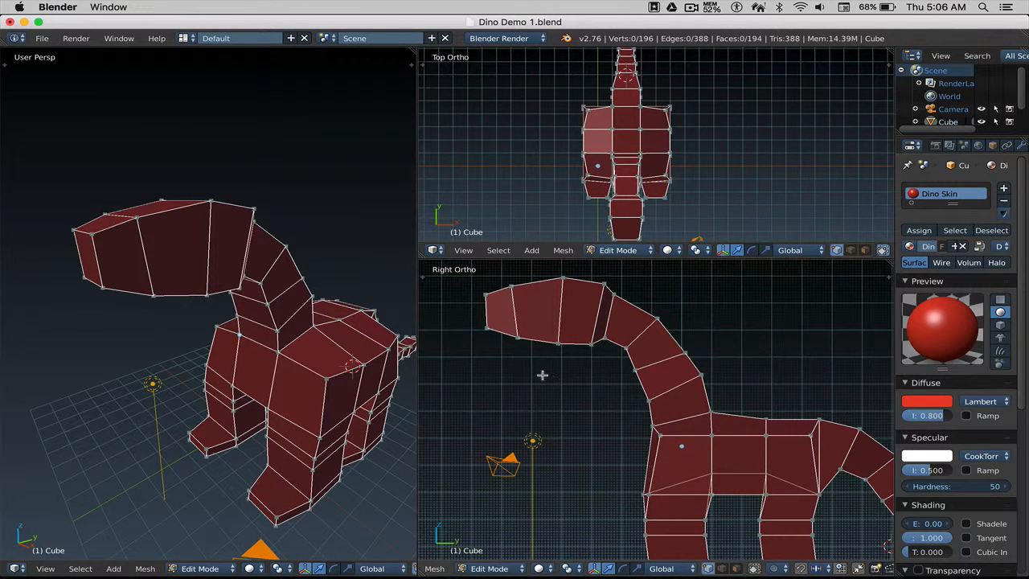
key(b)
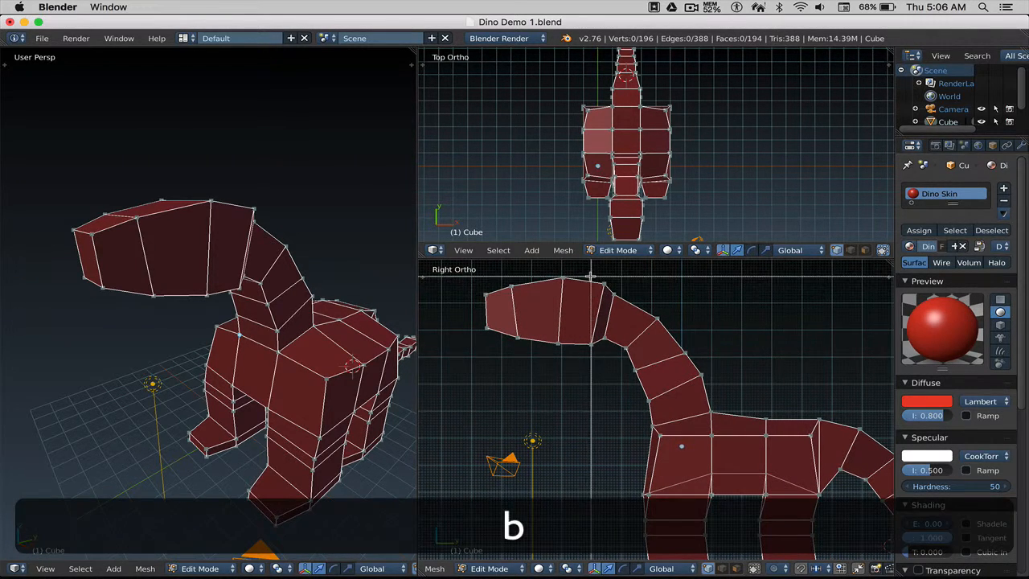
drag(591, 275, 616, 299)
key(g)
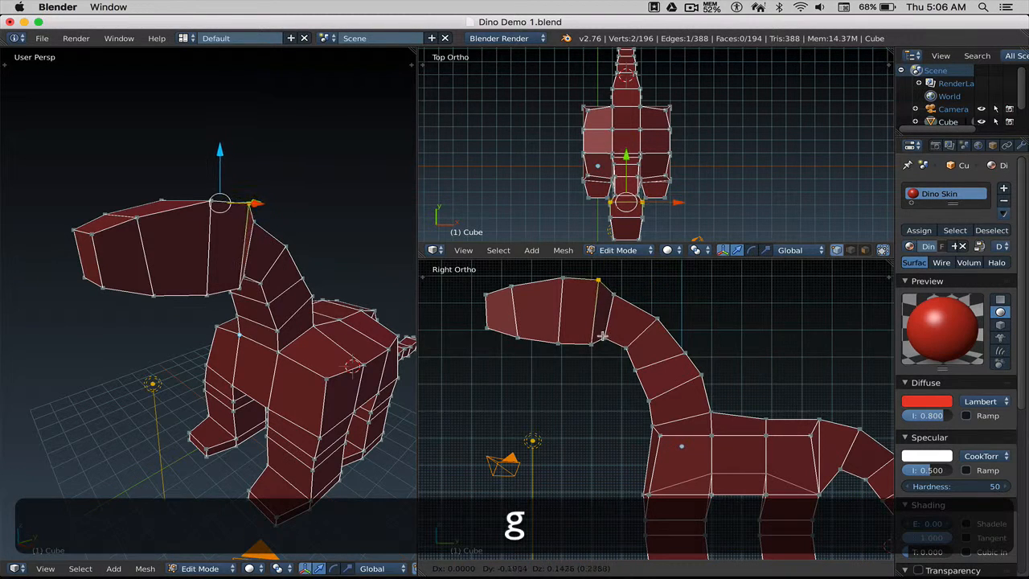
click(600, 334)
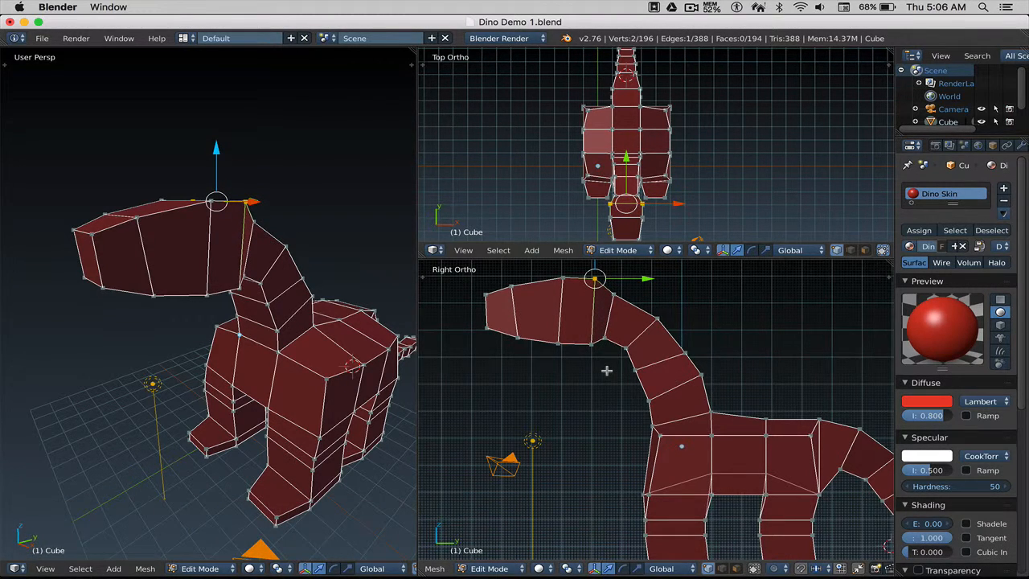
key(a)
- Move the lower vertex pair where the head joins the neck back about 0.17, and clear the selection
key(b)
drag(596, 331, 622, 357)
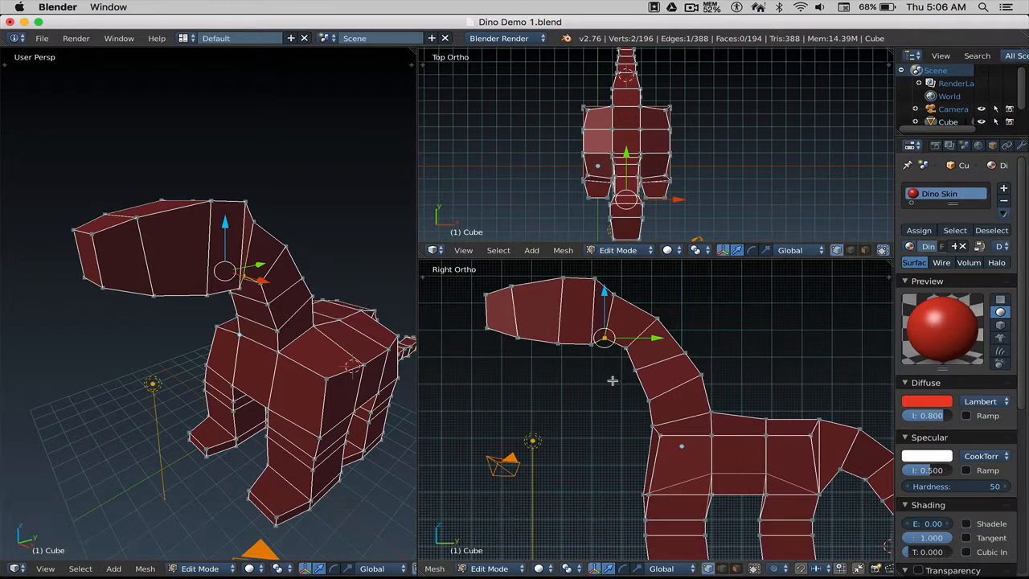
key(g)
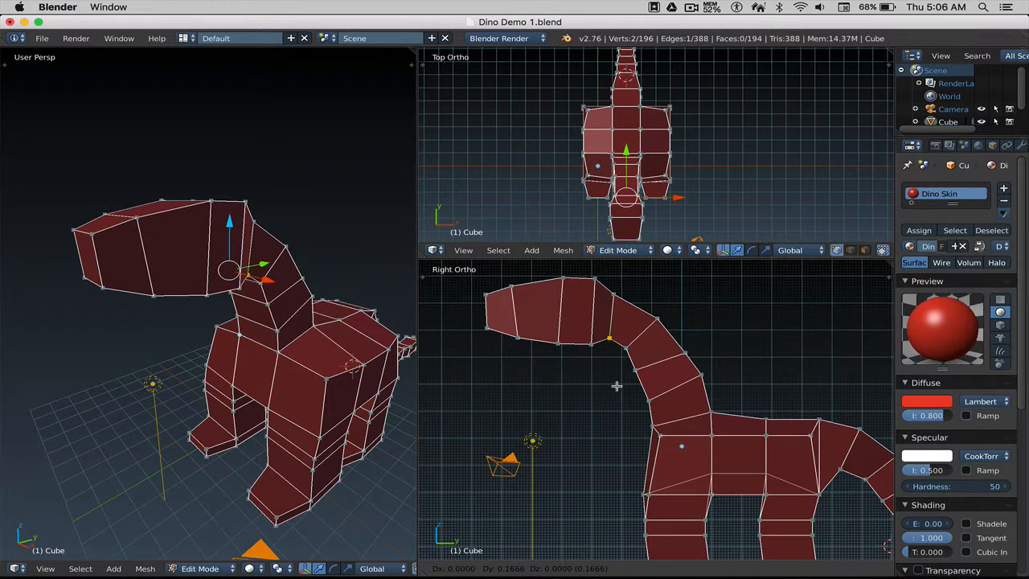
click(617, 386)
key(a)
- Select all vertices of the head and scale the head down slightly
scroll(616, 386, down, 2)
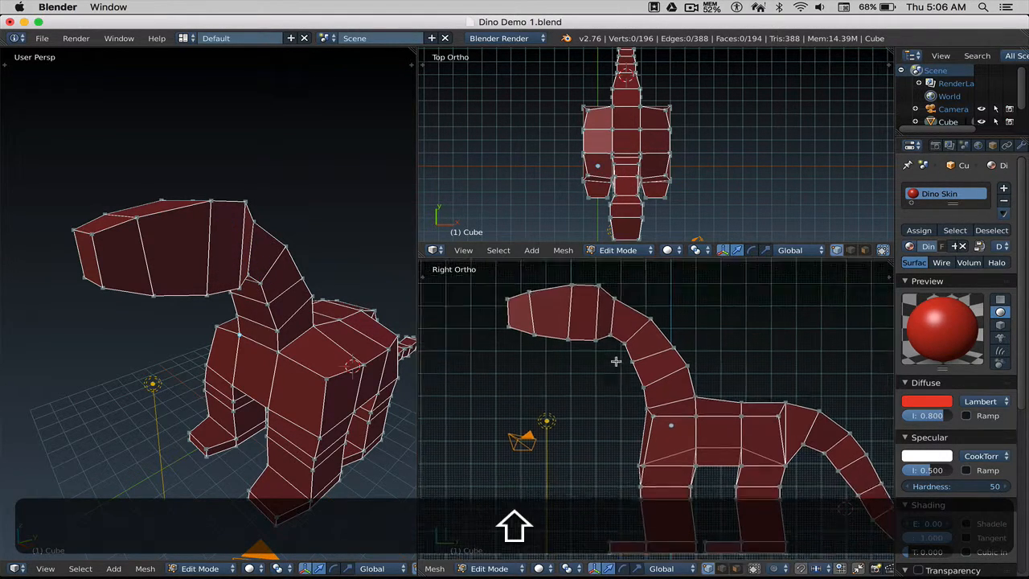
mouse_move(616, 361)
shift+middle_down()
mouse_move(606, 340)
mouse_move(602, 368)
shift+middle_up()
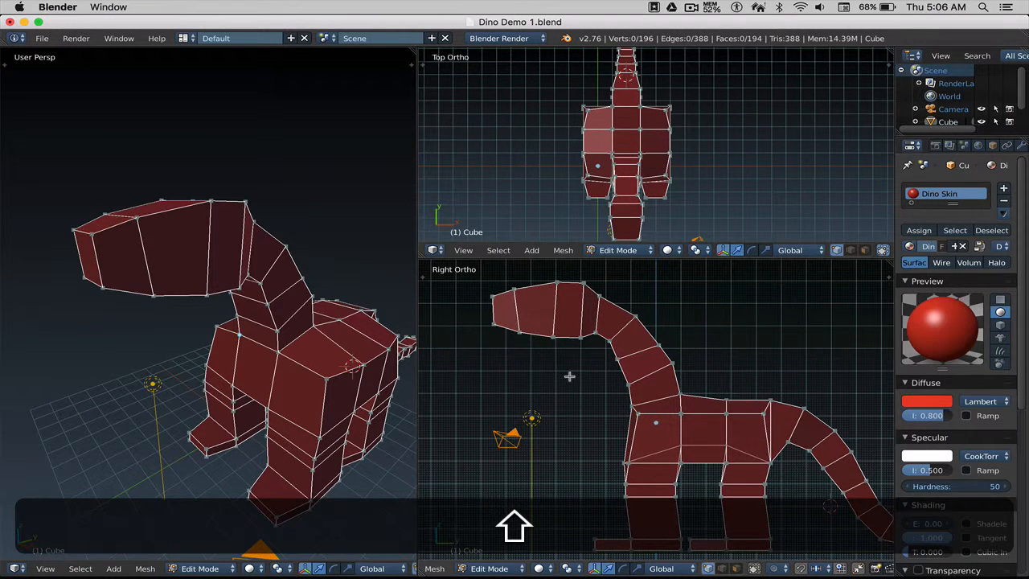
key(b)
drag(479, 276, 602, 355)
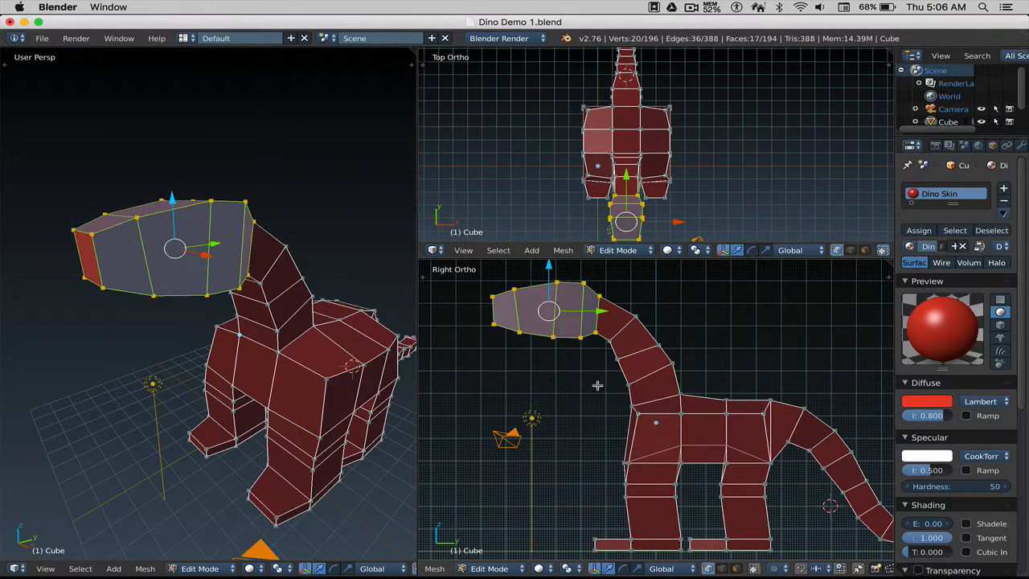
key(s)
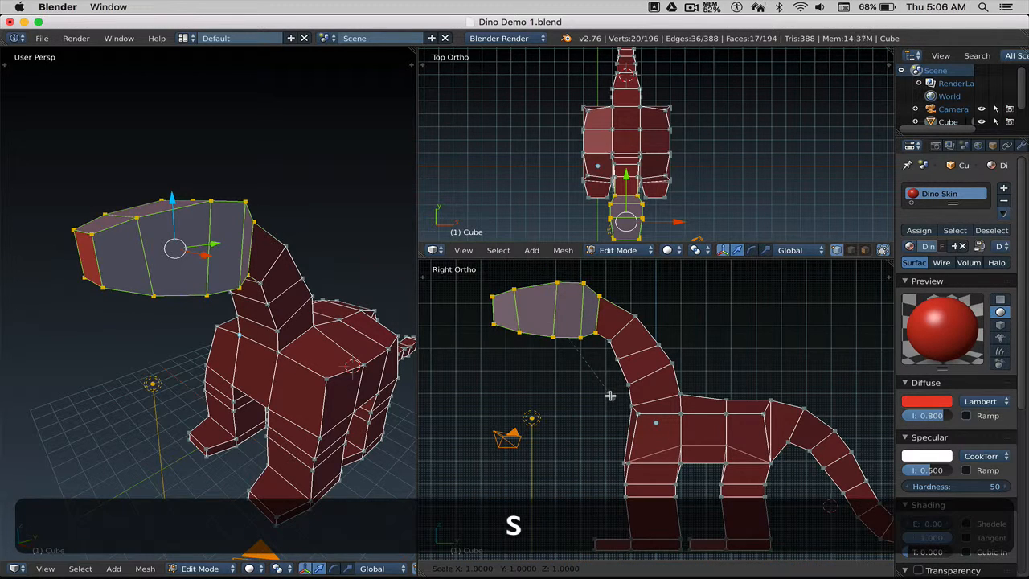
click(594, 384)
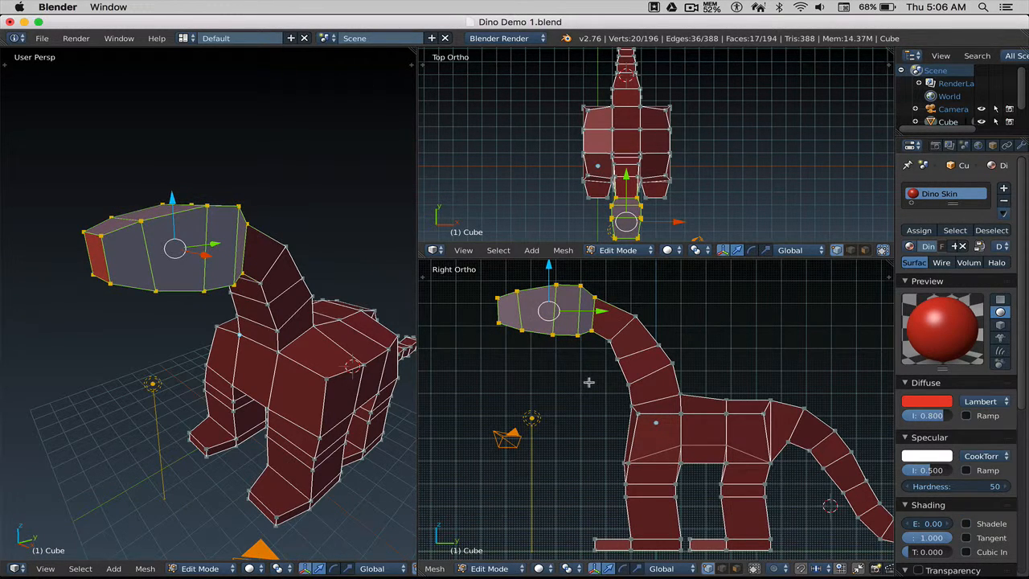
- Move the whole head slightly back toward the neck and a little down, and clear the selection
key(g)
click(590, 386)
key(a)
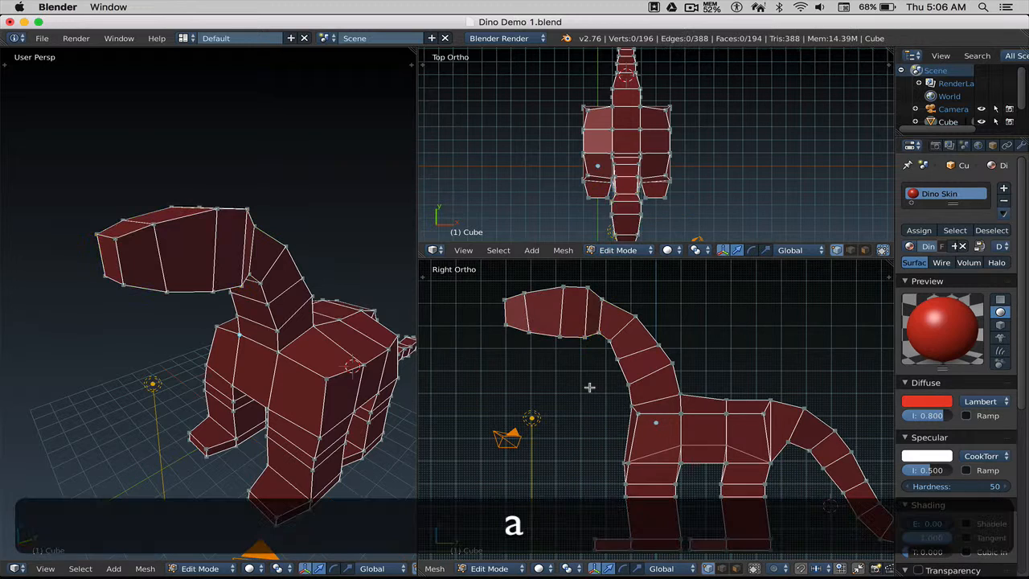
- Select the vertex loops of the middle neck segments and move them slightly back and down
key(b)
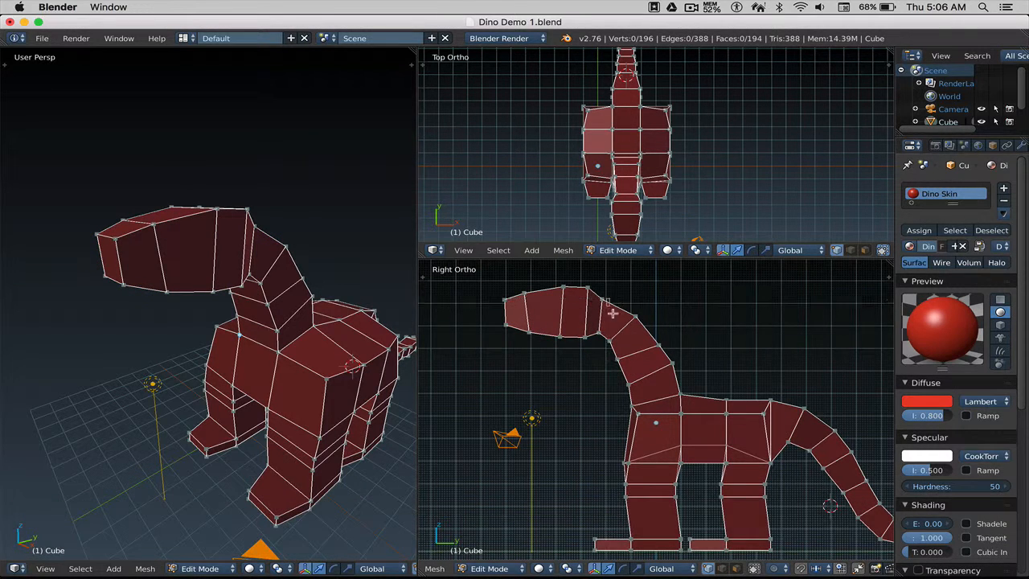
drag(607, 298, 667, 367)
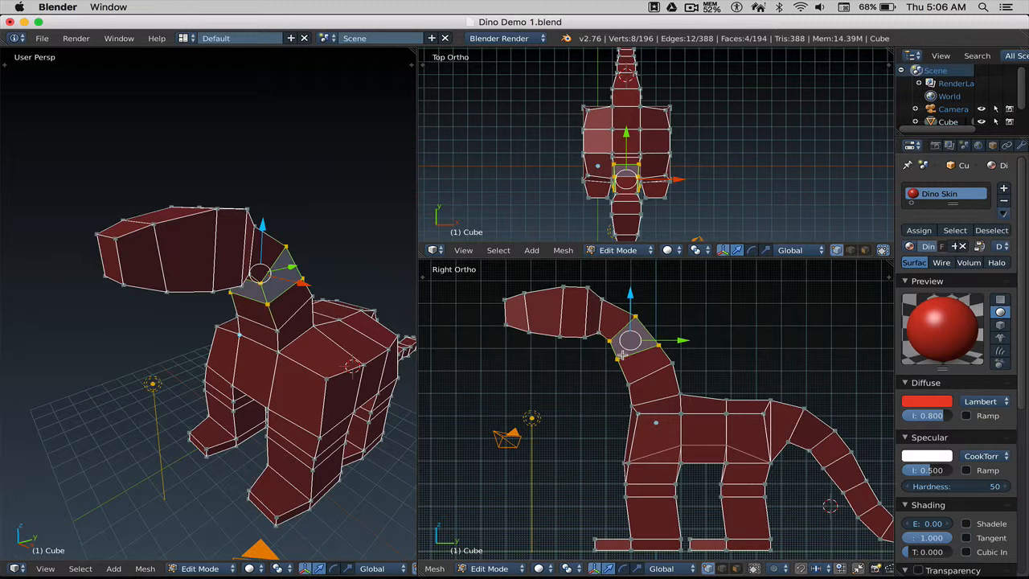
key(b)
drag(608, 350, 643, 394)
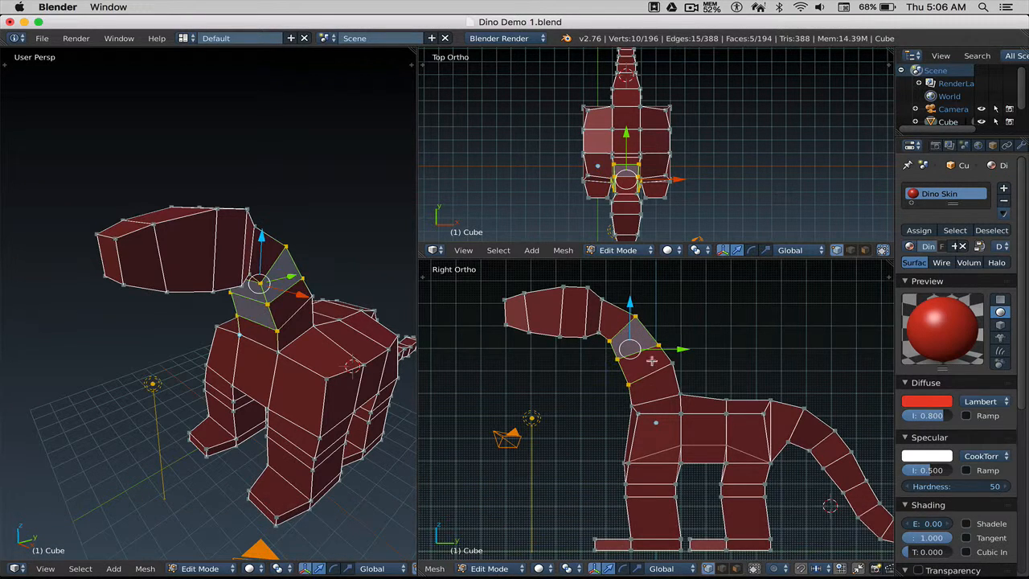
key(b)
drag(649, 352, 679, 389)
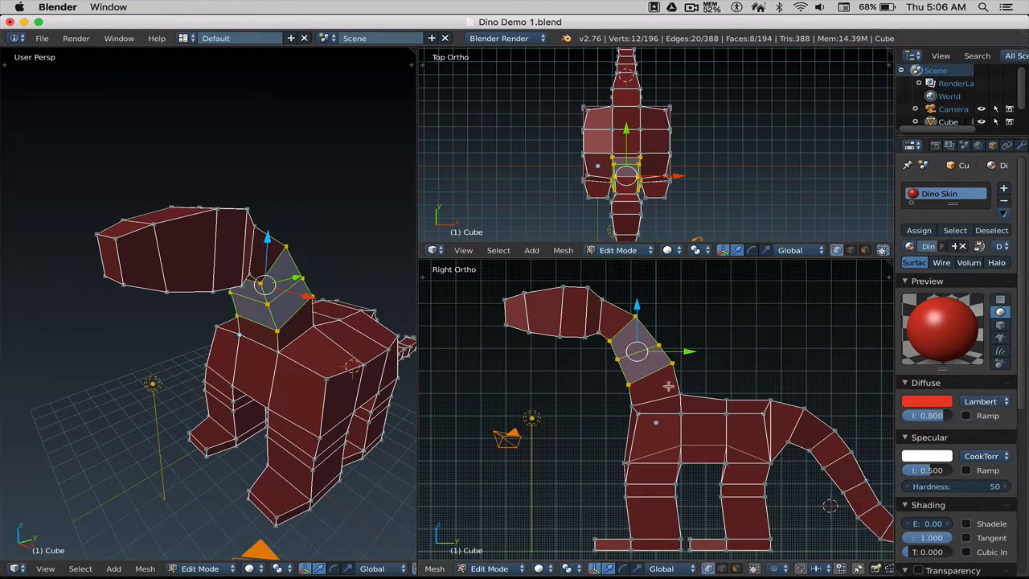
key(g)
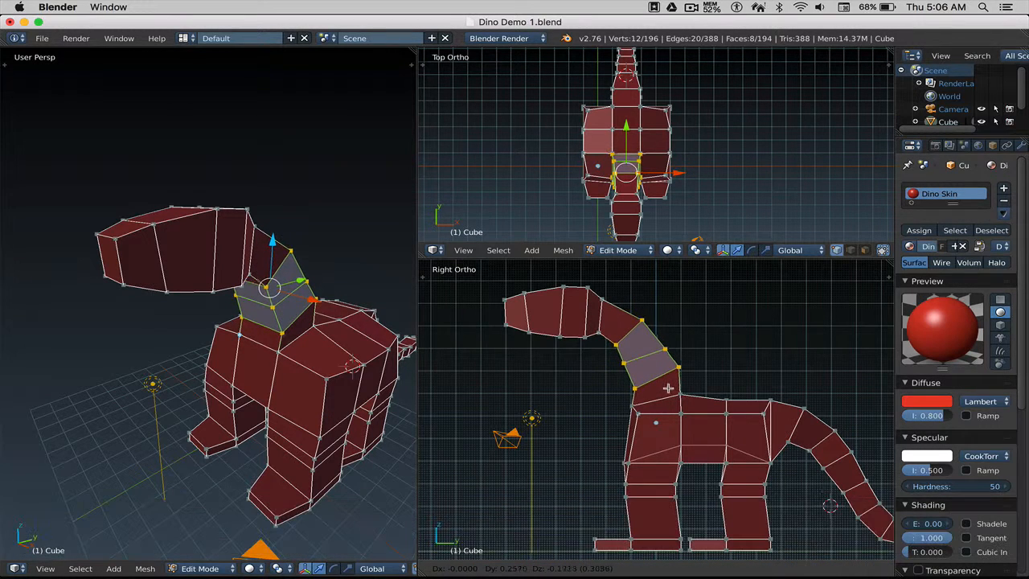
click(646, 386)
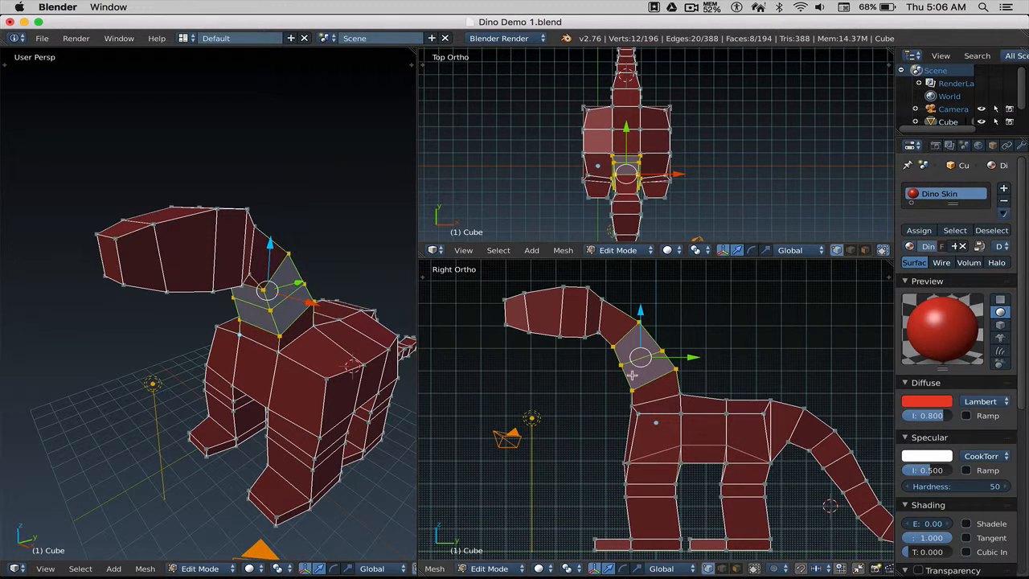
- Select all the head's vertices, shift the head slightly back and down to follow the neck, and clear the selection
key(a)
key(b)
drag(482, 277, 604, 358)
key(g)
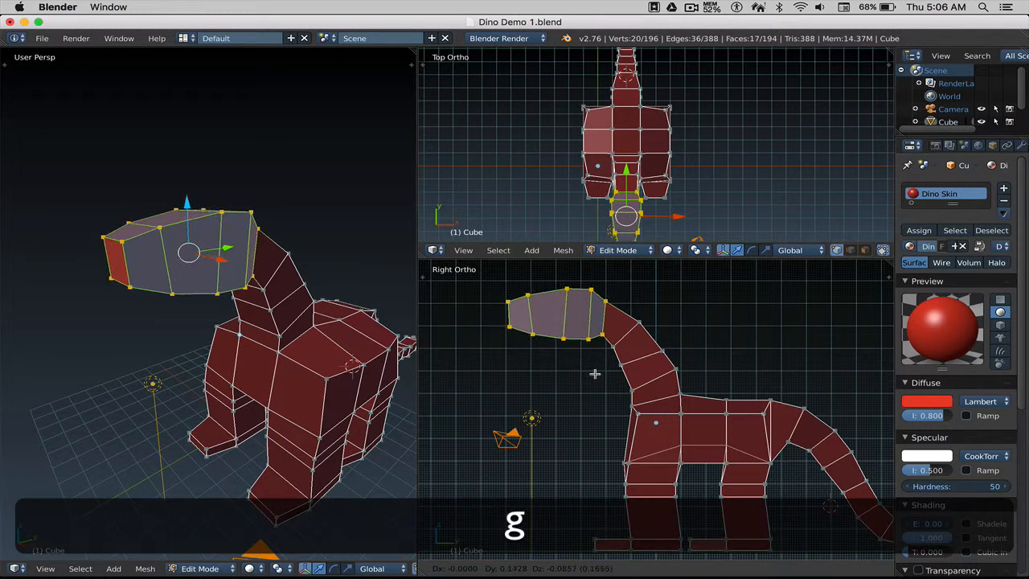
click(595, 373)
key(a)
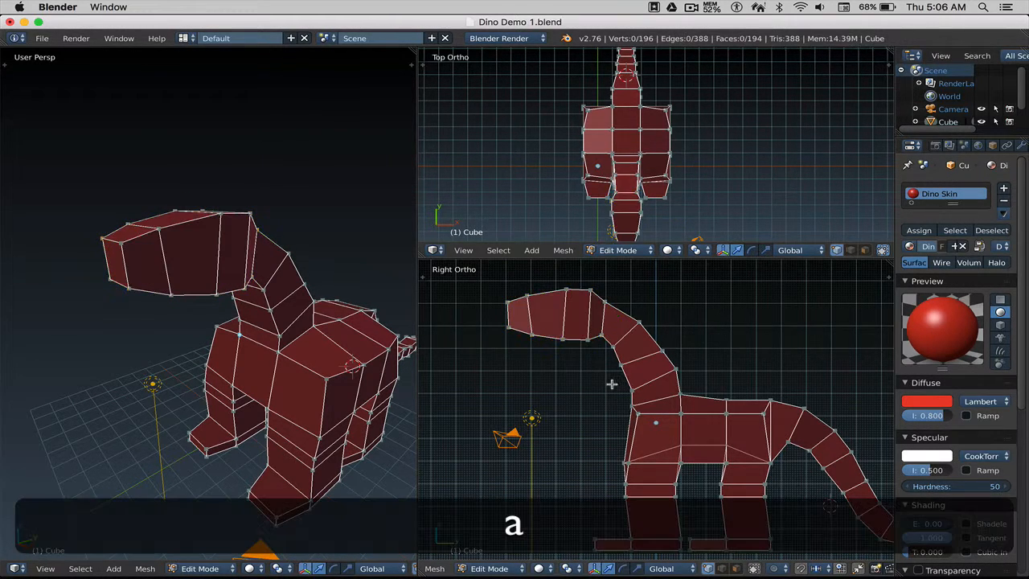
- Select the whole head, rotate it about 8.5 degrees so the snout tilts down, and lower it slightly
shift+middle_drag(612, 385, 594, 376)
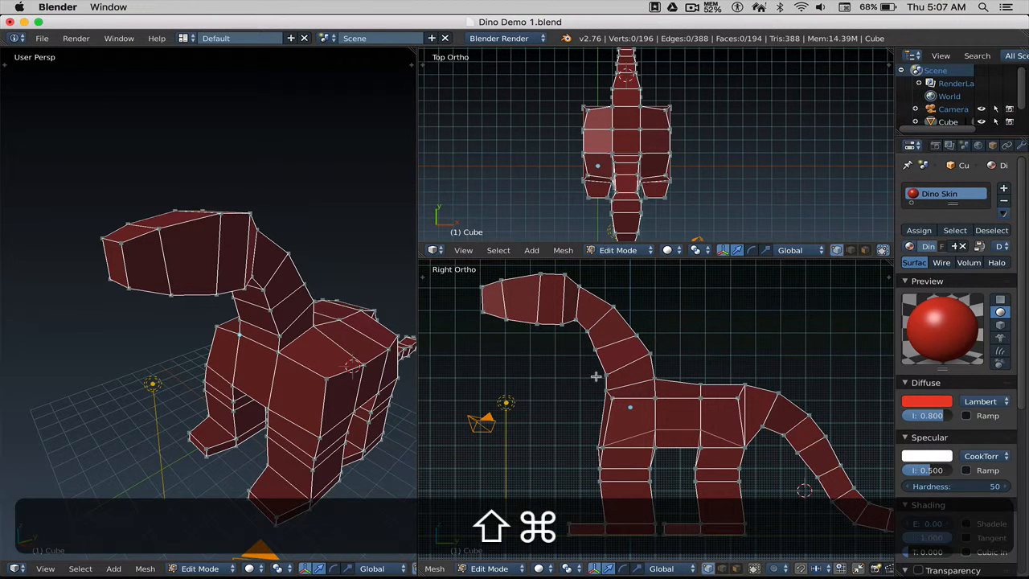
key(shift+super+i)
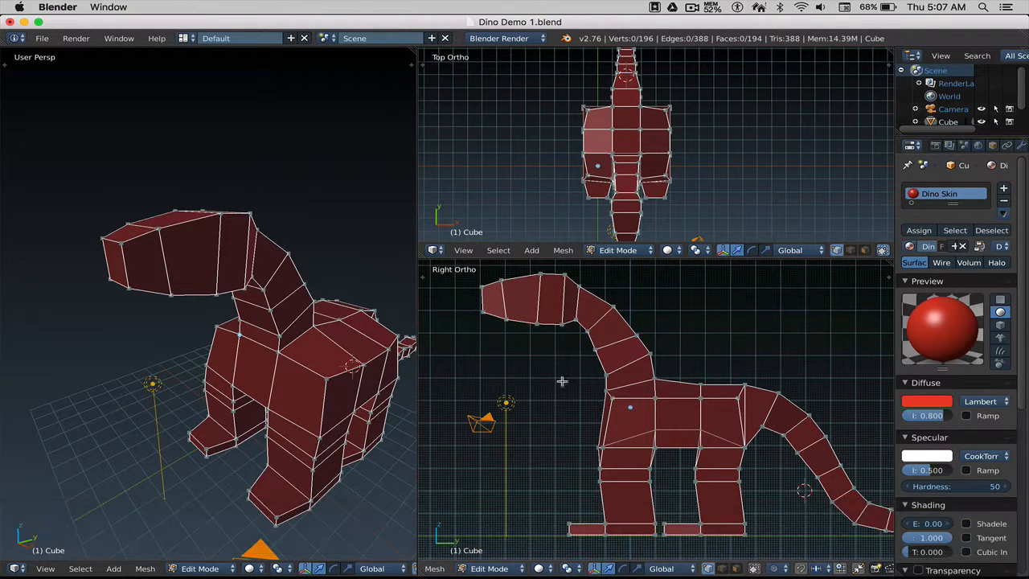
key(b)
drag(478, 270, 587, 343)
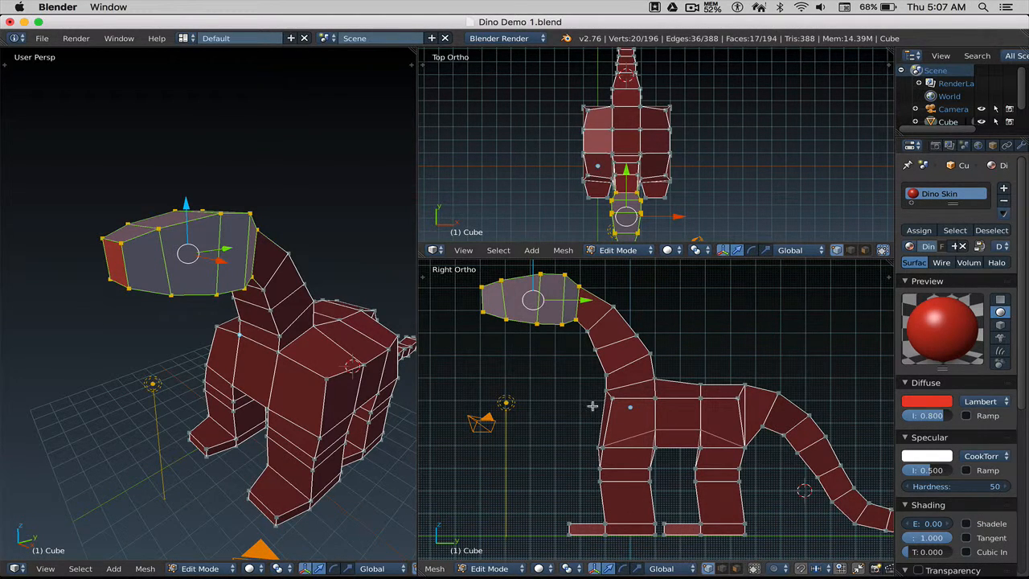
key(r)
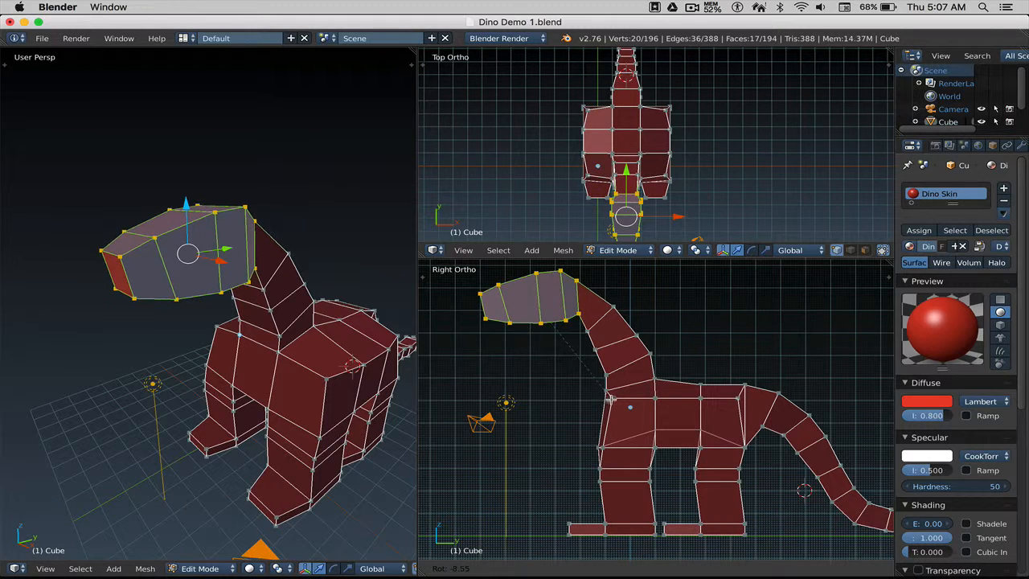
click(610, 398)
key(g)
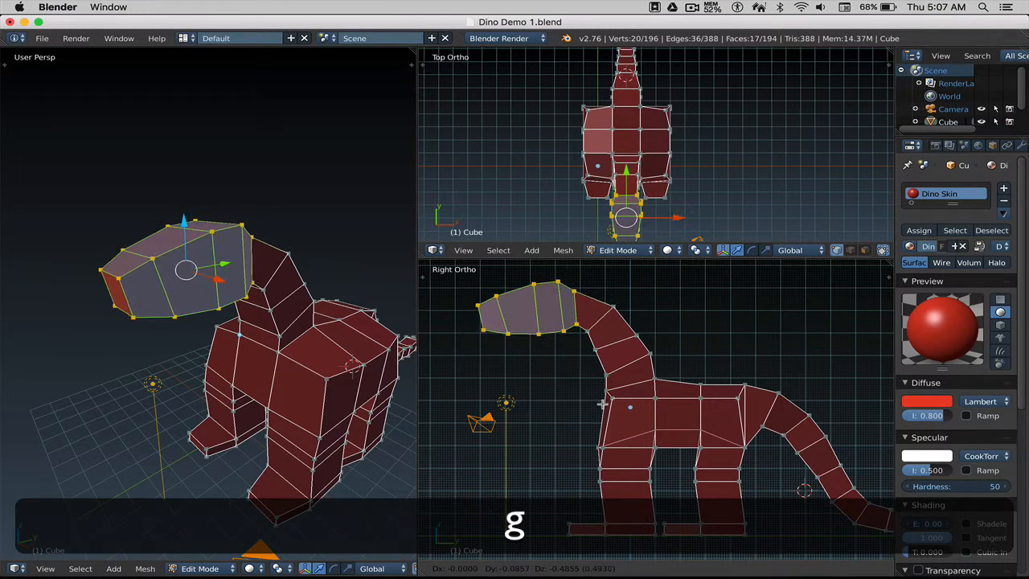
click(604, 401)
key(a)
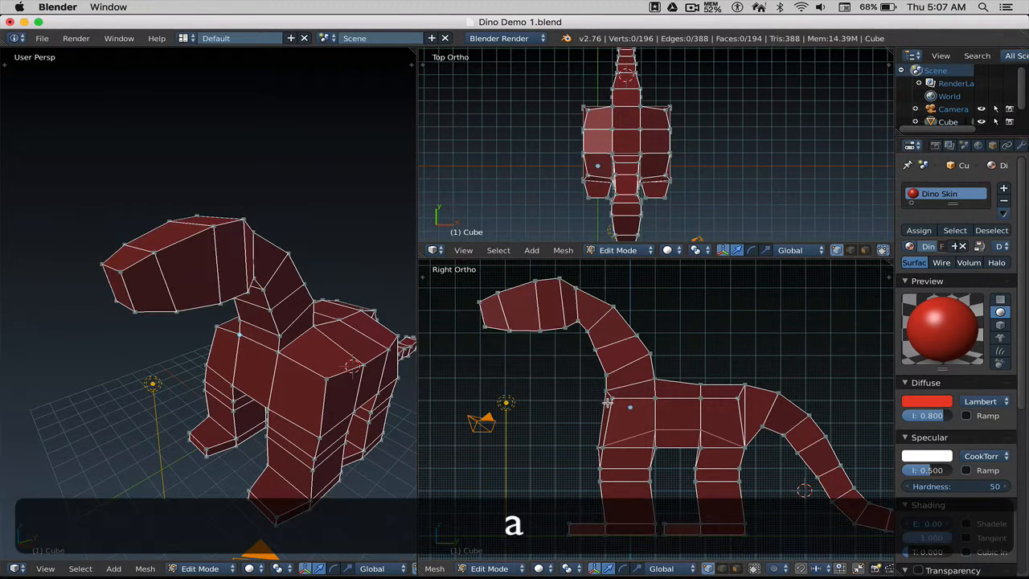
- Move the vertex pair on the back edge of the mid-neck up about 0.17 and back about 0.06, and clear the selection
key(b)
drag(625, 321, 648, 350)
key(g)
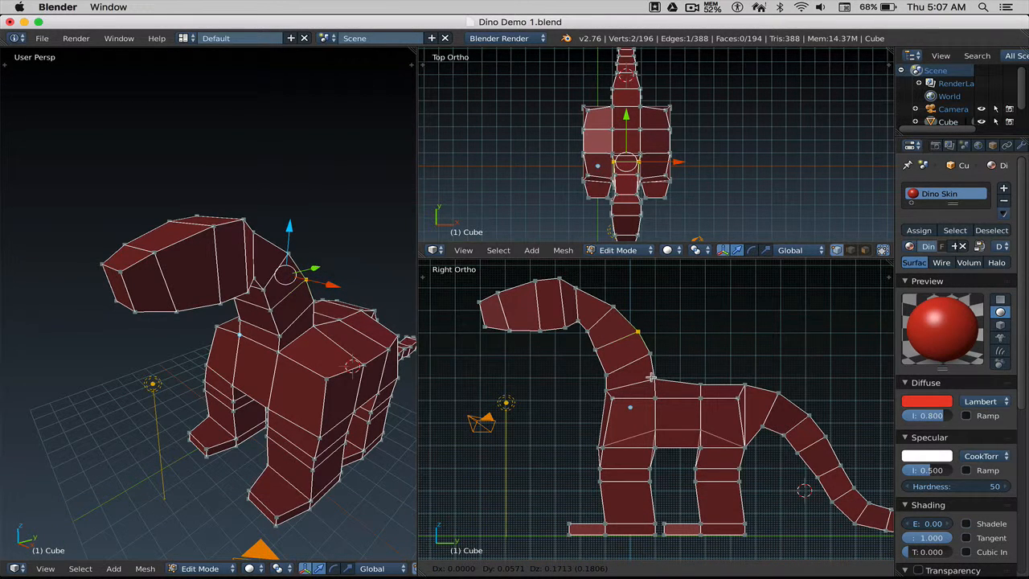
click(651, 378)
key(a)
- Select the two top vertices where the body meets the tail and raise them about 0.26 along Z
middle_drag(352, 319, 290, 331)
middle_drag(299, 333, 275, 338)
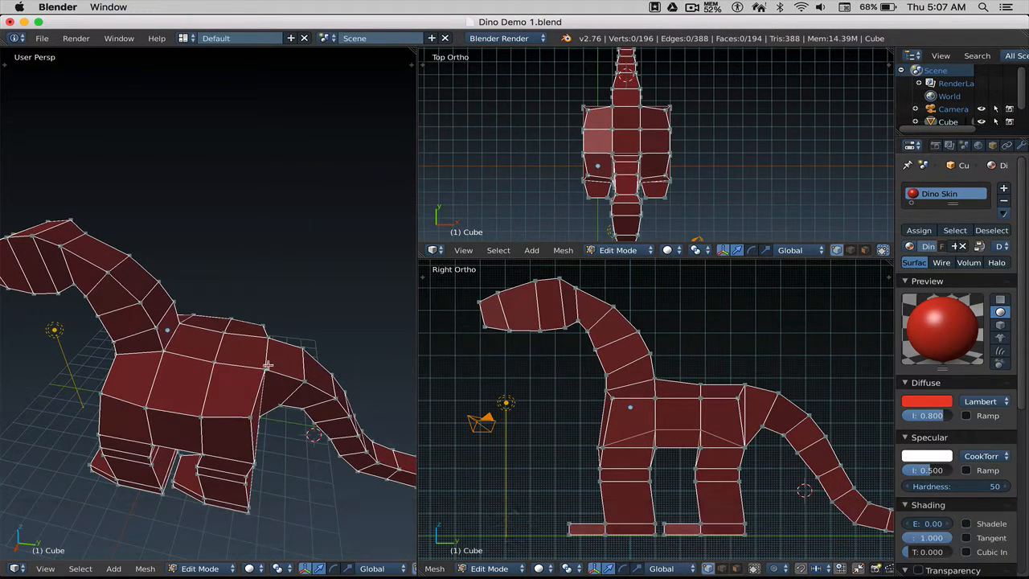
right_click(265, 369)
shift+right_click(268, 336)
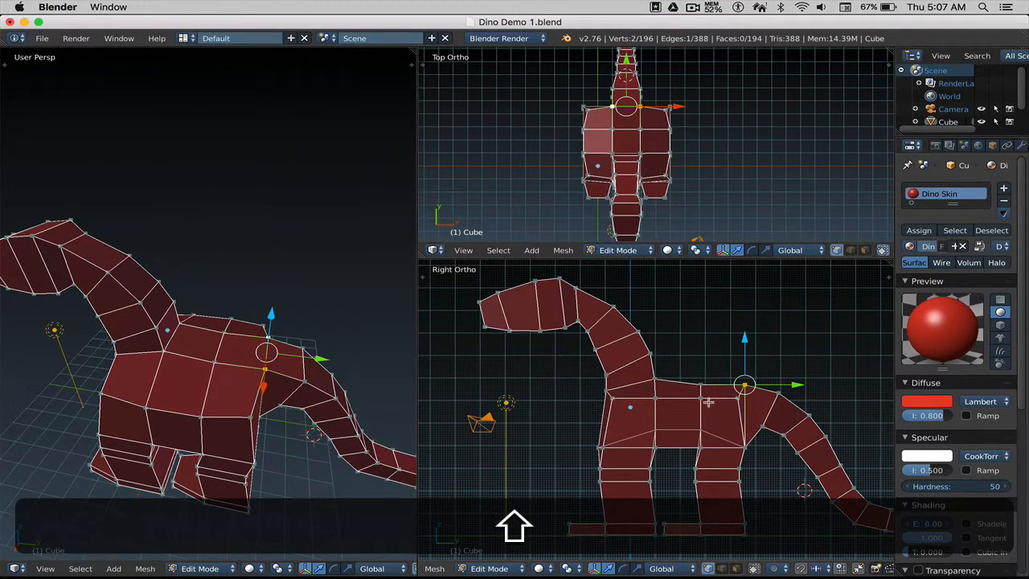
key(g)
key(z)
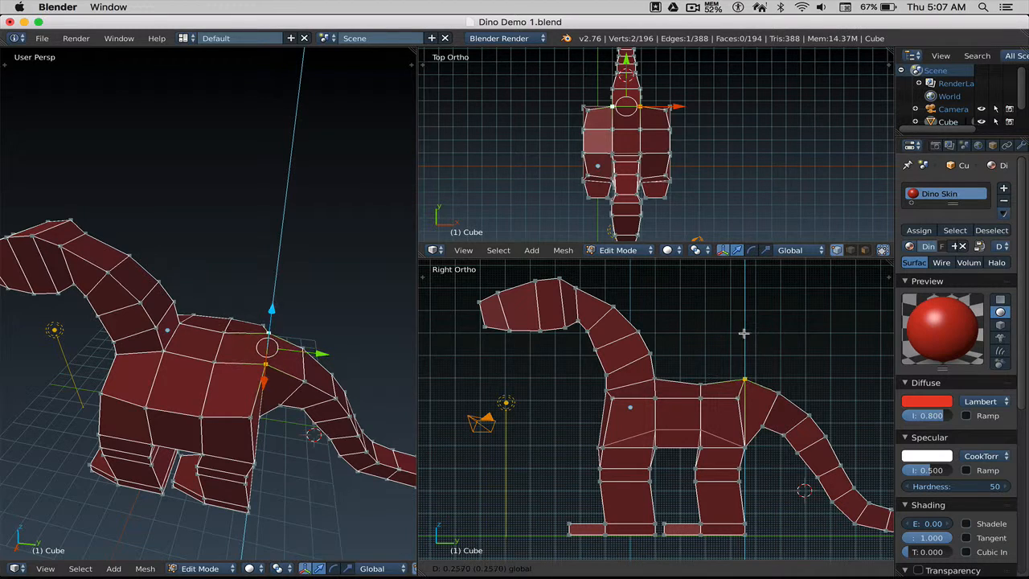
click(743, 332)
- Raise the vertex pair on top of the back just ahead of the tail base about 0.57 and move it forward about 0.09
key(b)
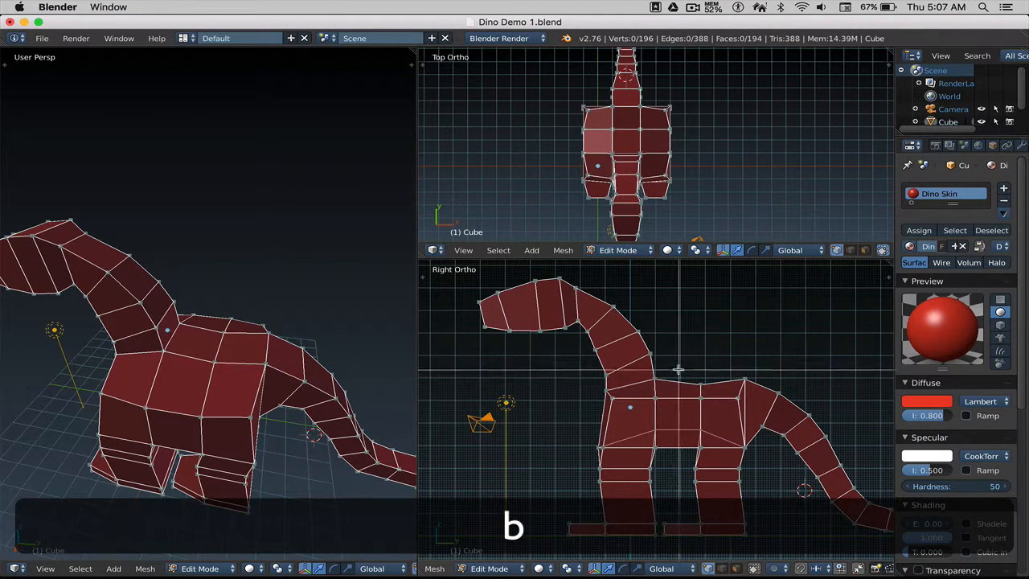
drag(682, 369, 712, 393)
key(g)
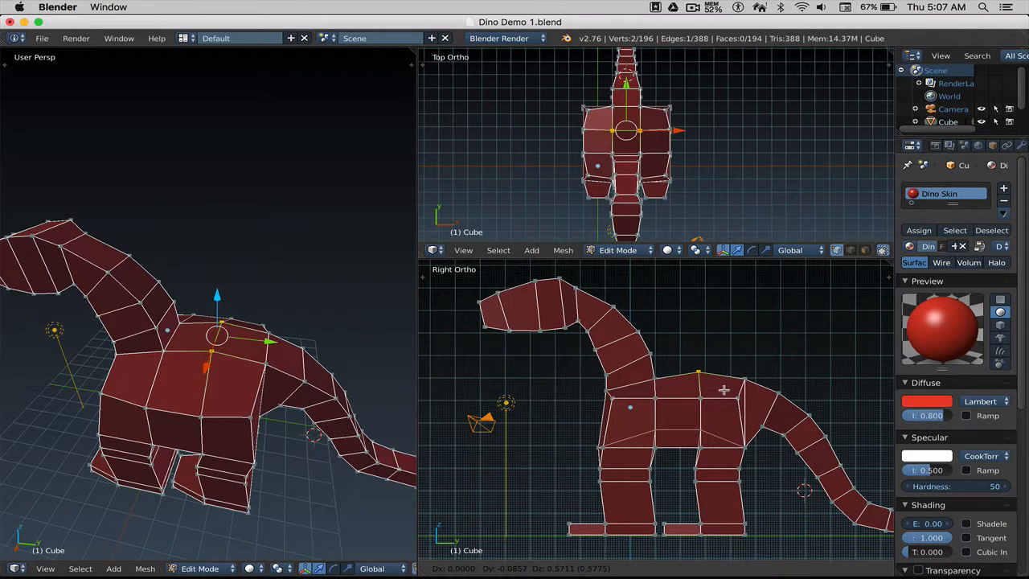
click(723, 390)
key(a)
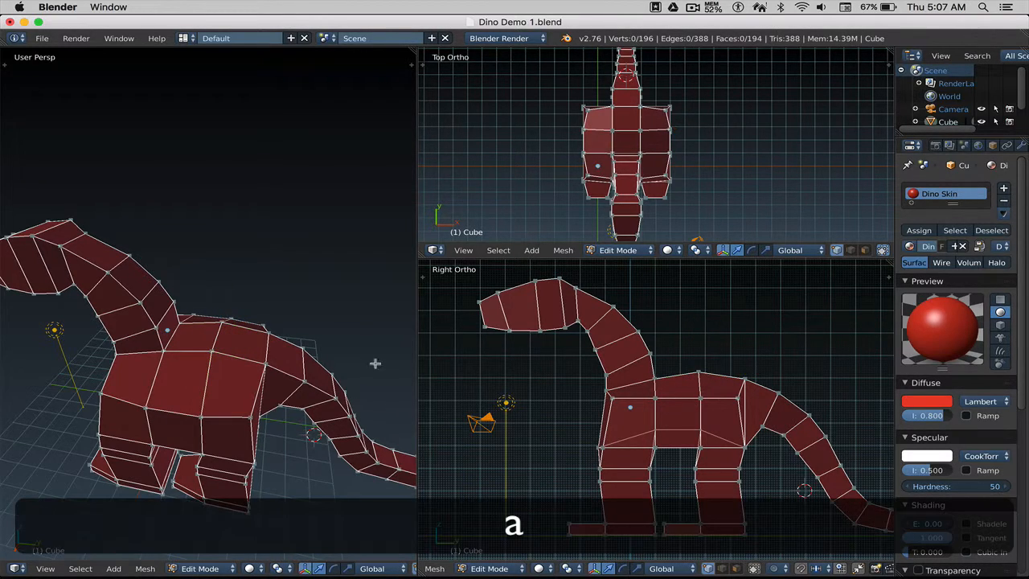
- Switch to face selection and scale the heel face of the +X side rear foot to about 0.77 along X
middle_drag(268, 370, 237, 369)
scroll(294, 359, down, 2)
scroll(229, 367, up, 3)
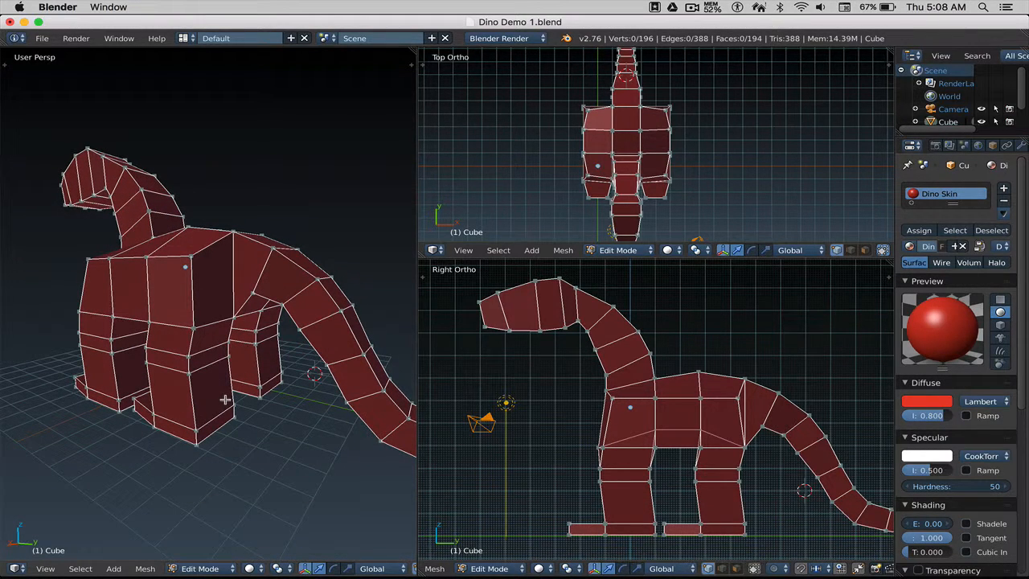
key(ctrl+Tab)
click(203, 425)
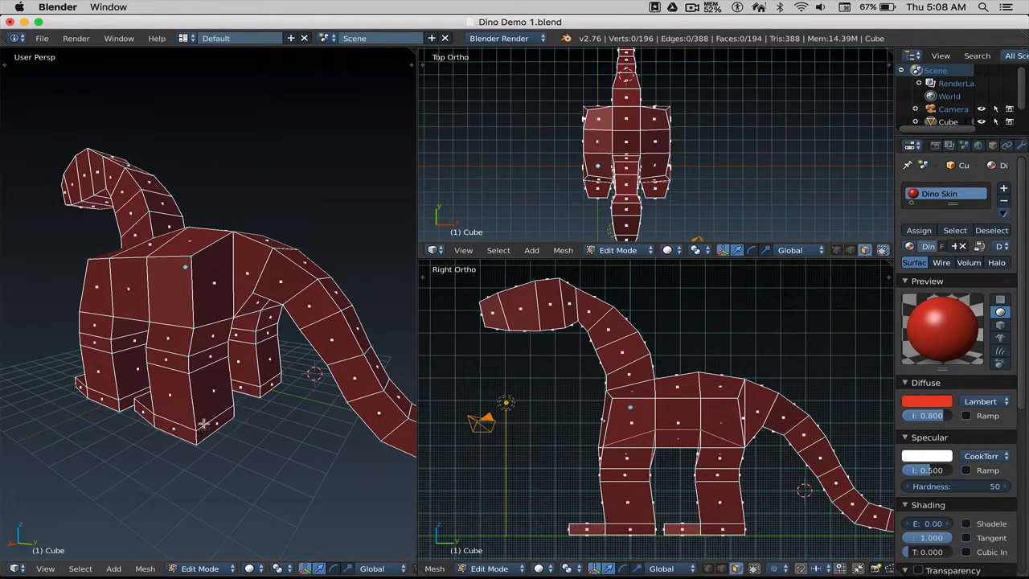
right_click(221, 423)
key(s)
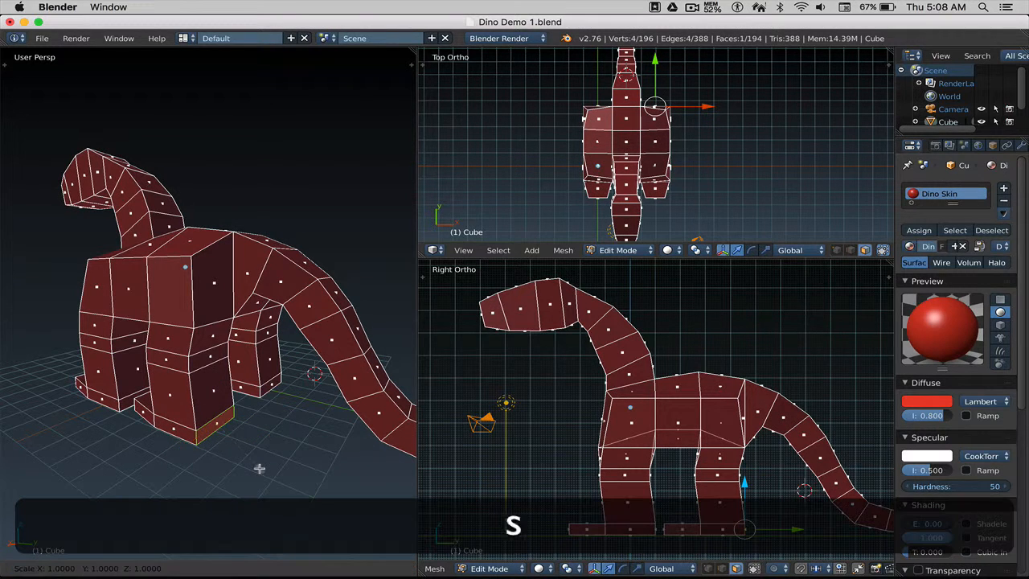
key(x)
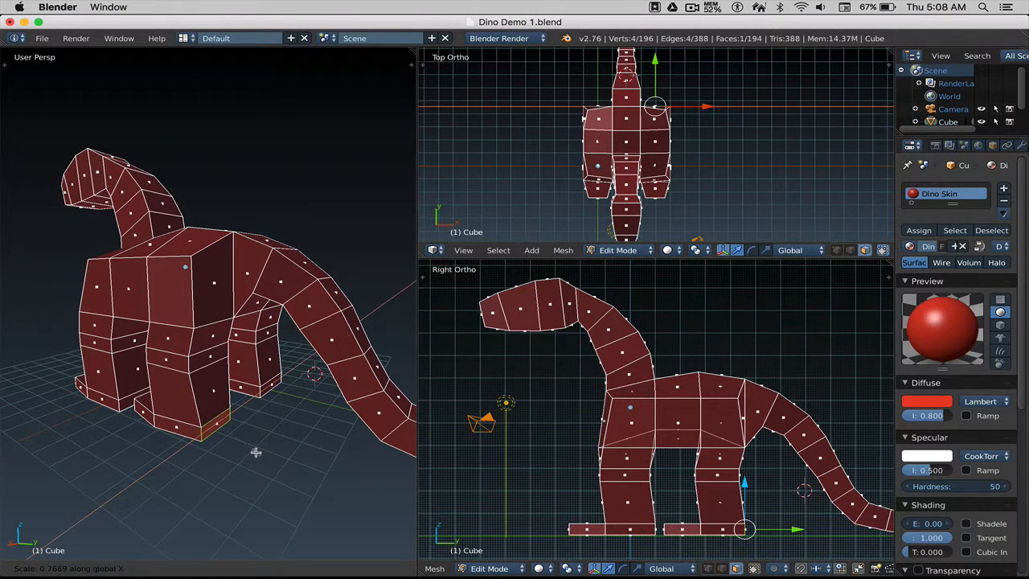
click(256, 452)
key(a)
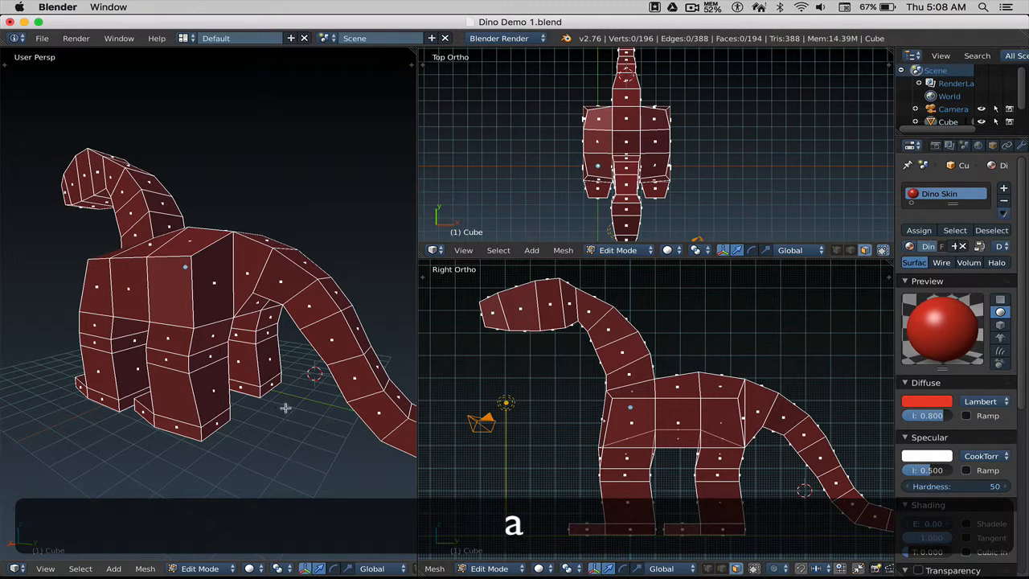
- Narrow the heel face of the opposite rear foot by scaling it down along X, and clear the selection
right_click(269, 387)
key(s)
key(x)
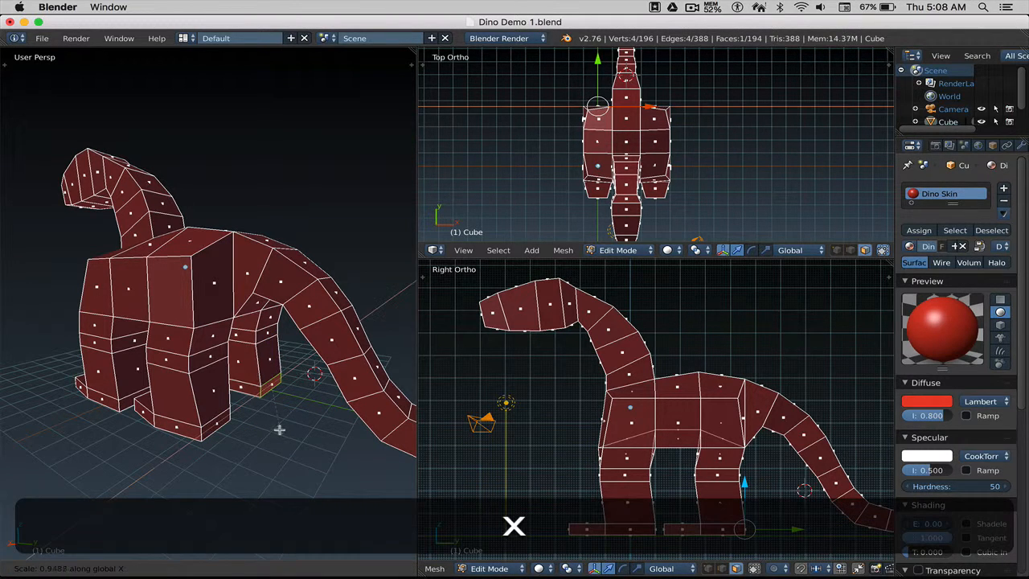
click(278, 424)
key(a)
- Scale the heel face of the +X side front foot to about 0.82 along X
shift+middle_drag(218, 433, 264, 434)
scroll(264, 435, up, 1)
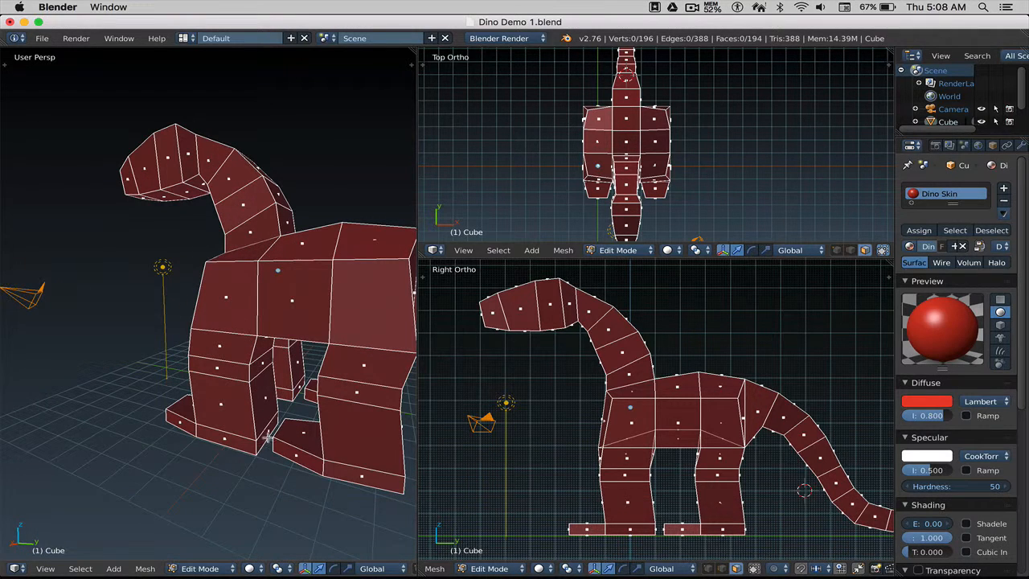
right_click(268, 436)
key(s)
key(x)
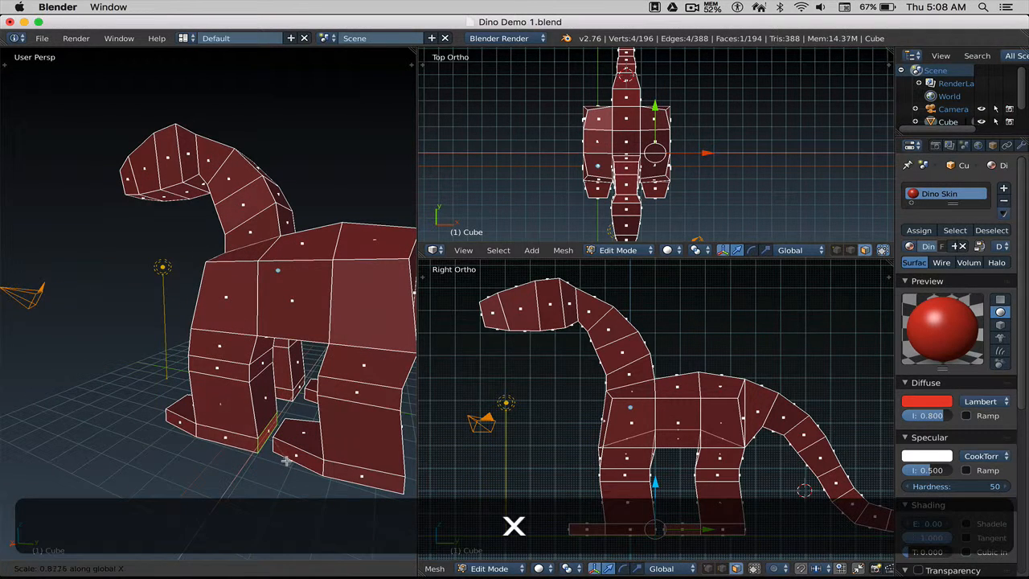
click(285, 460)
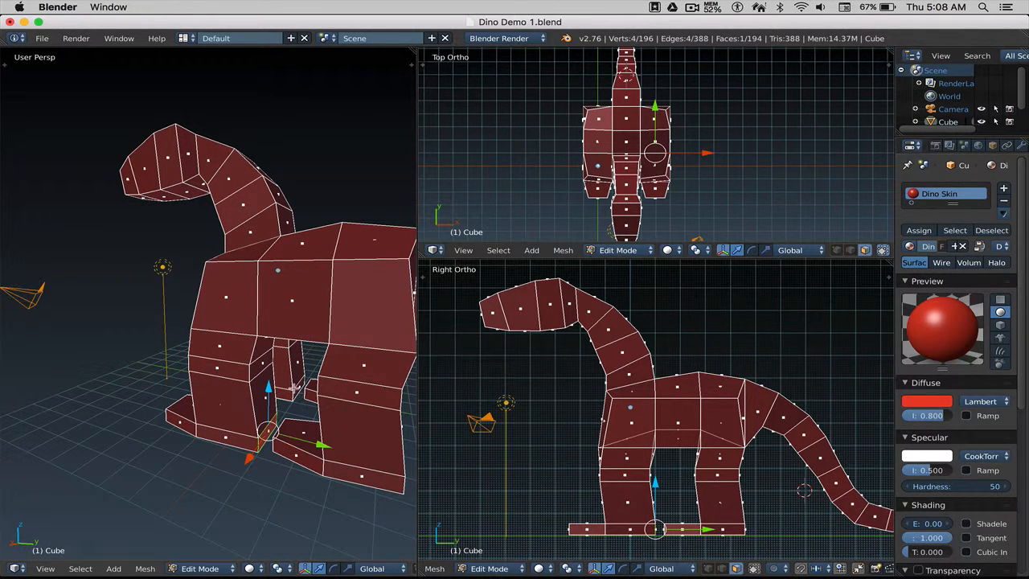
- Narrow the heel face of the opposite front foot by scaling it down along X, and clear the selection
right_click(302, 408)
key(s)
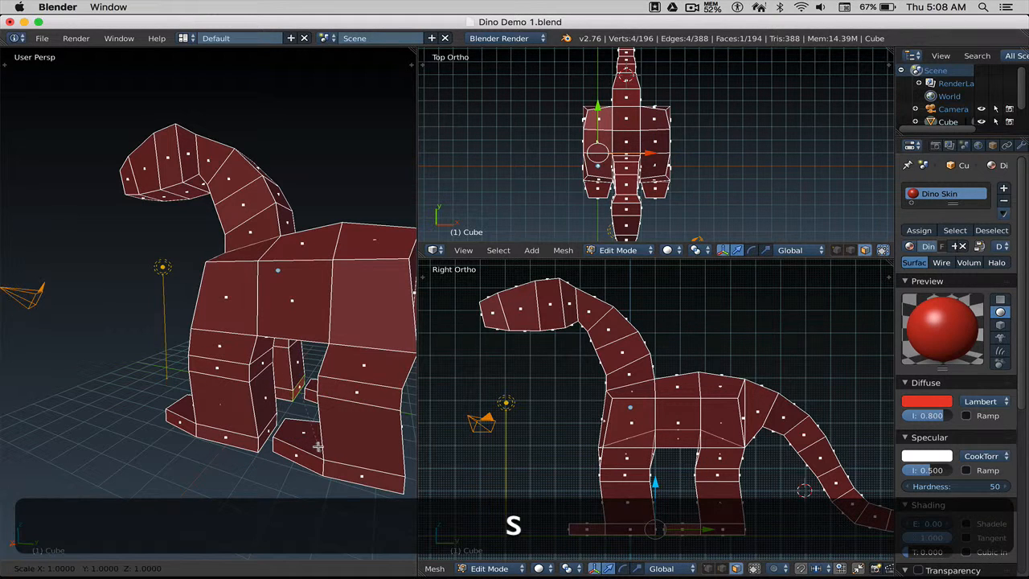
key(x)
click(316, 434)
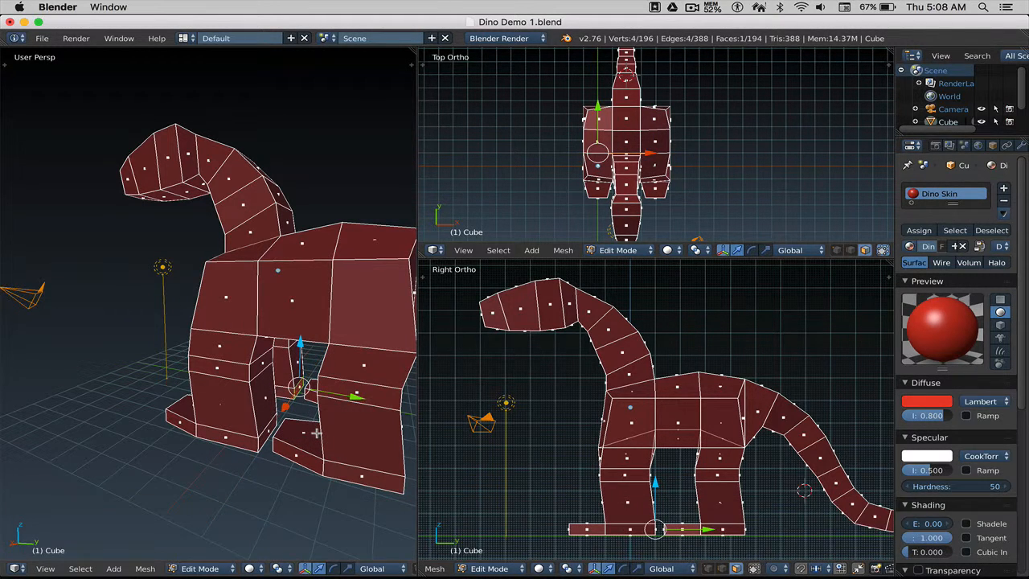
key(a)
middle_drag(270, 420, 265, 400)
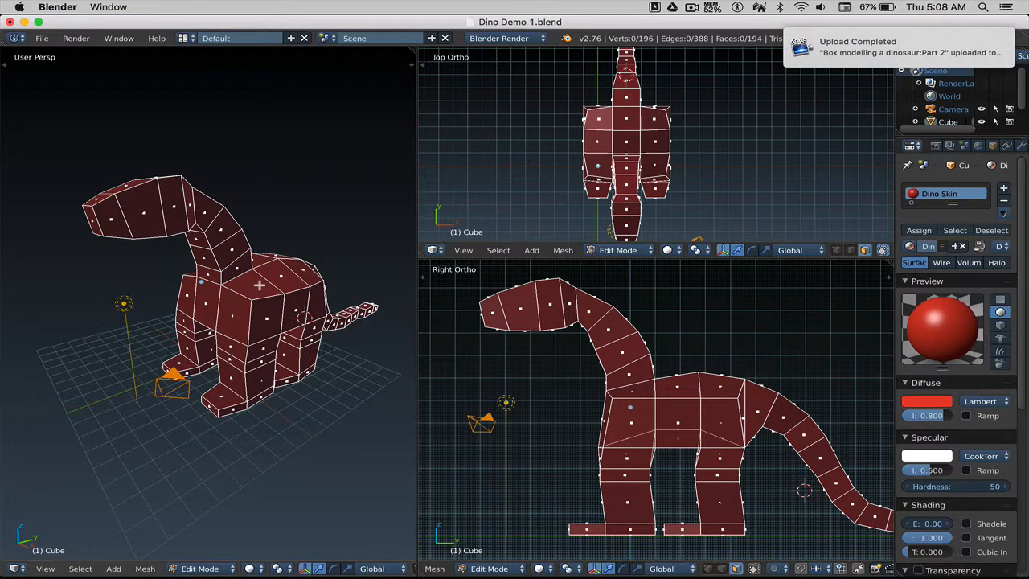
mouse_move(248, 289)
middle_down()
mouse_move(350, 295)
mouse_move(261, 295)
middle_up()
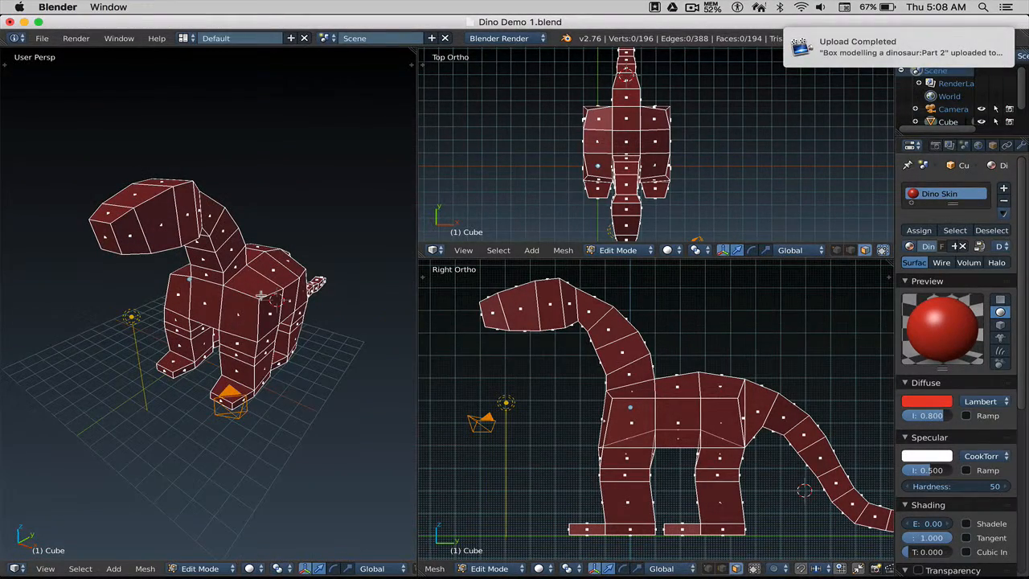